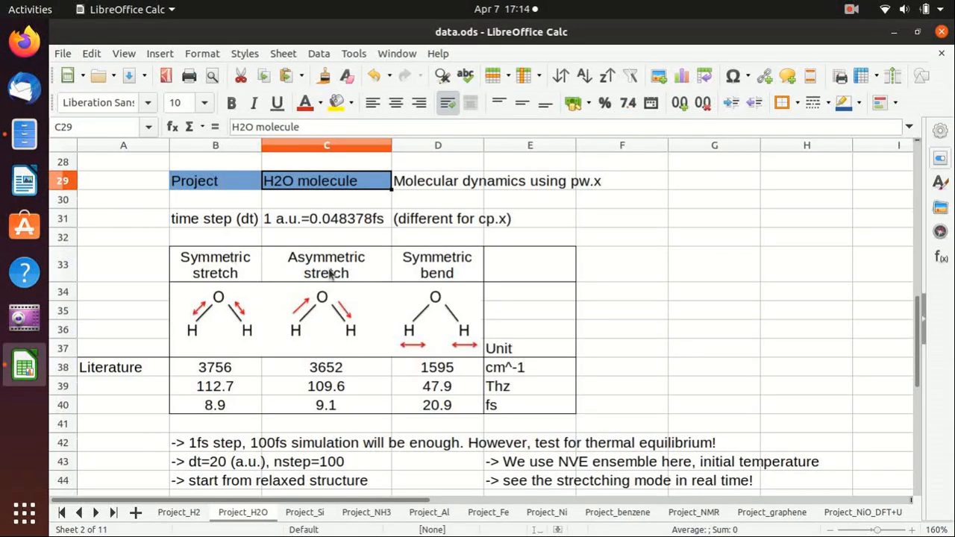
- Review the time step dt, the atomic time unit conversion and the symmetric/asymmetric stretch period formulas
click(246, 221)
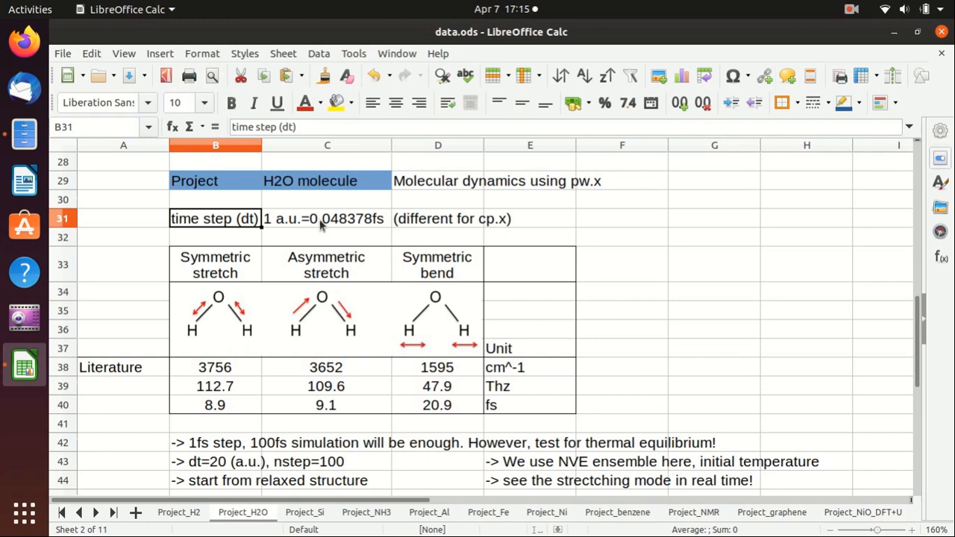
click(313, 223)
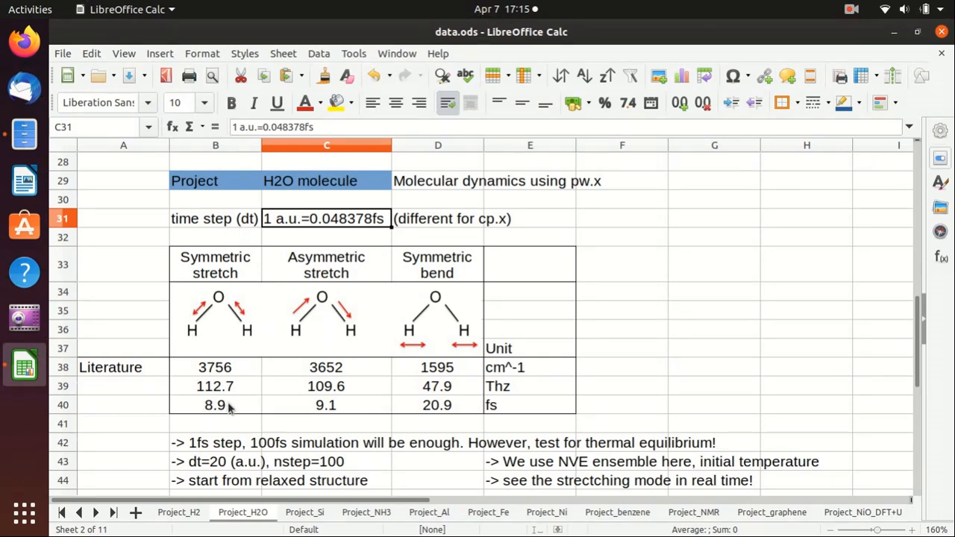
click(230, 407)
click(332, 409)
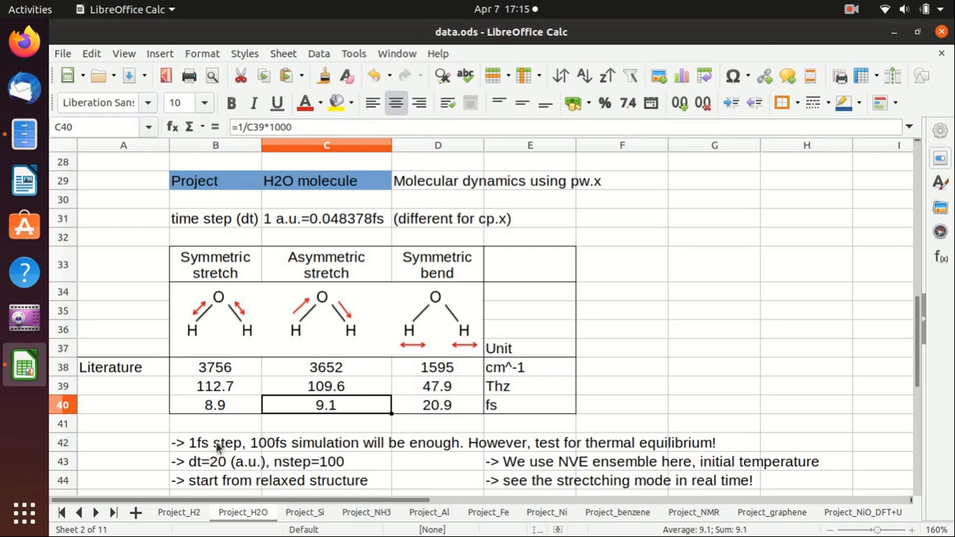
- Review the simulation notes (1 fs step, 100 fs run, dt=20, nstep=100, start from relaxed structure) and bring the 18_H2O_MD folder forward
click(216, 445)
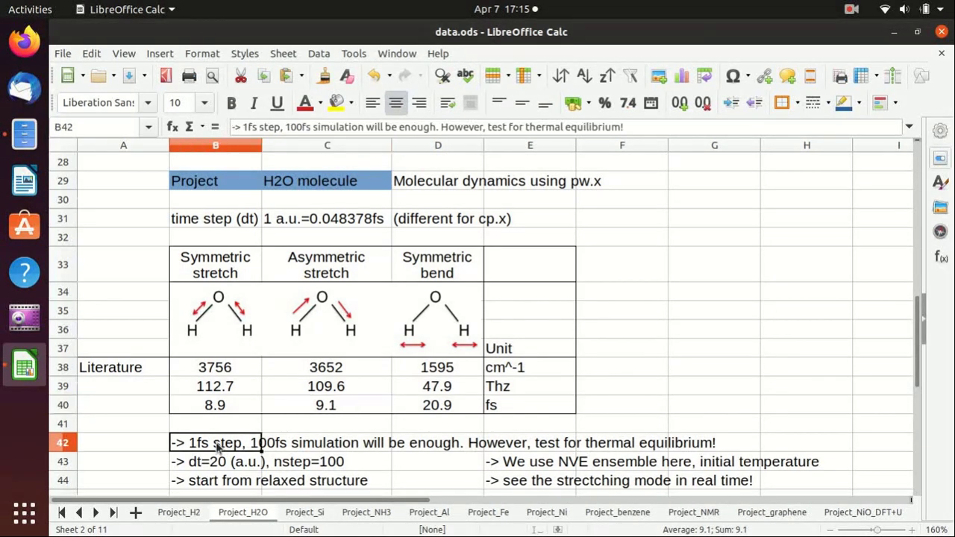
click(299, 446)
click(244, 445)
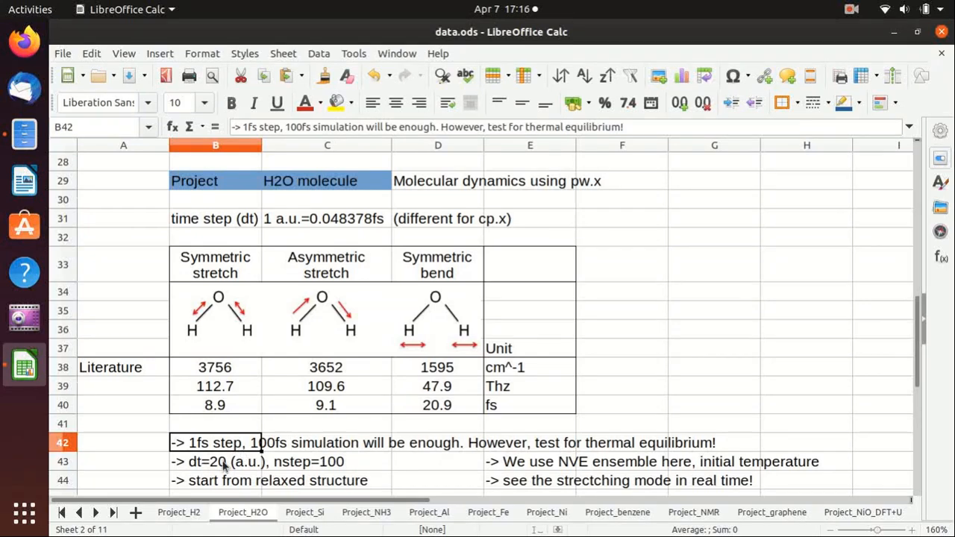
click(223, 465)
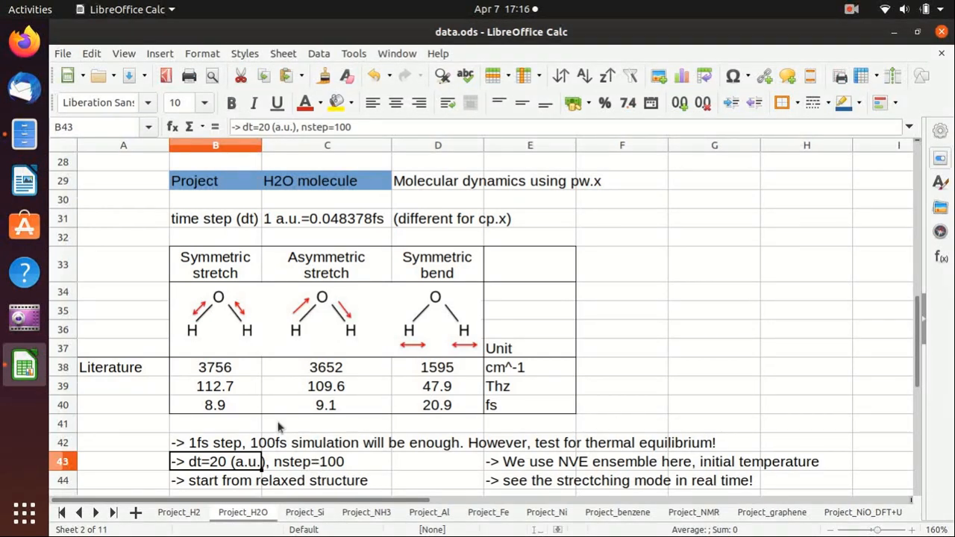
click(197, 486)
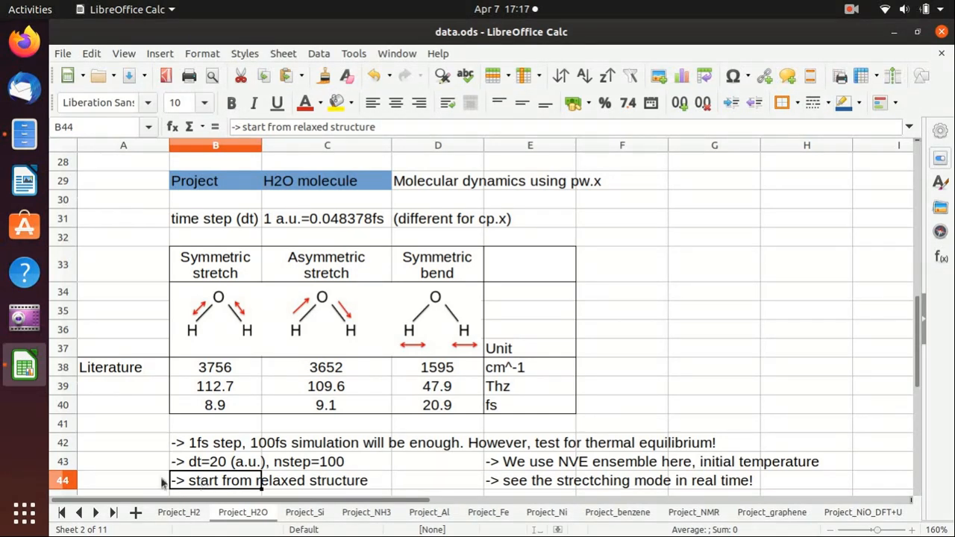
click(25, 135)
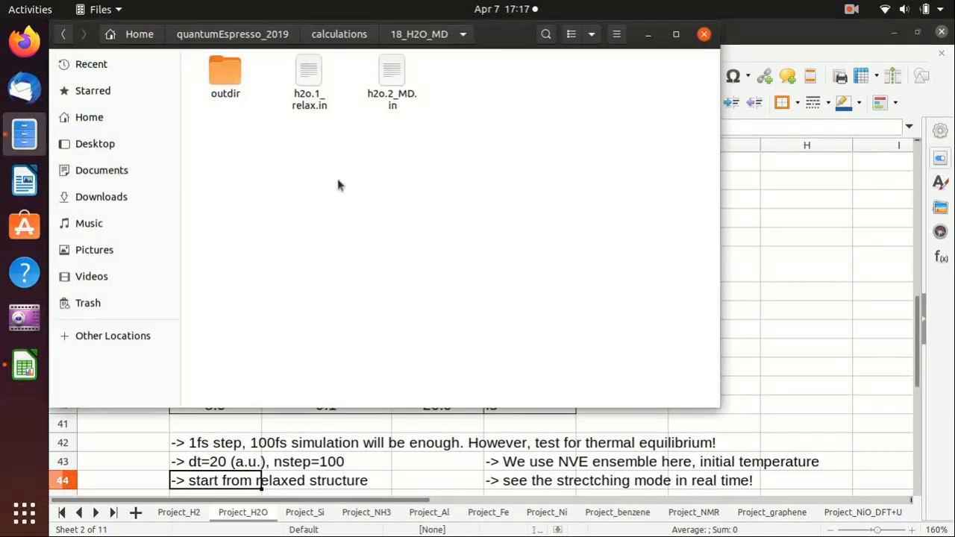
double_click(309, 77)
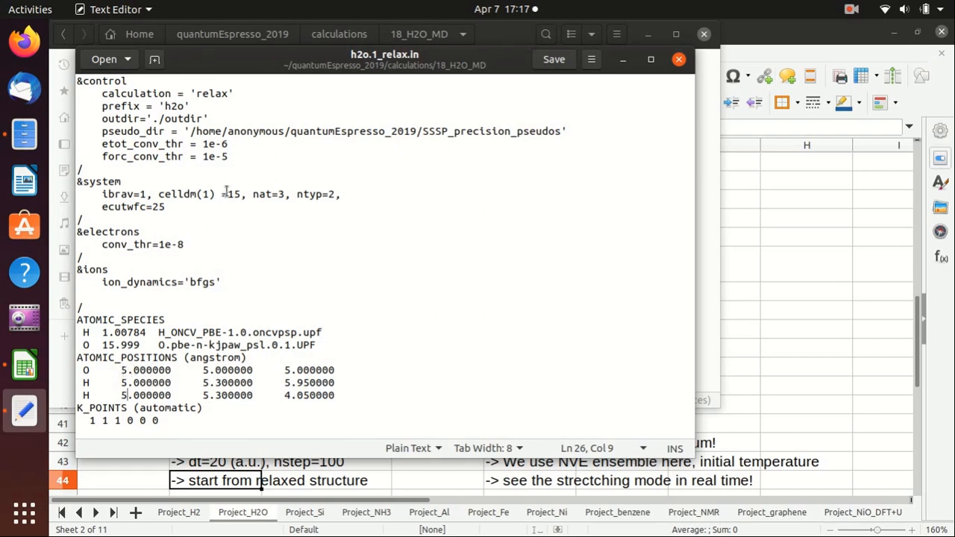
drag(228, 193, 240, 193)
click(127, 370)
click(295, 370)
click(679, 59)
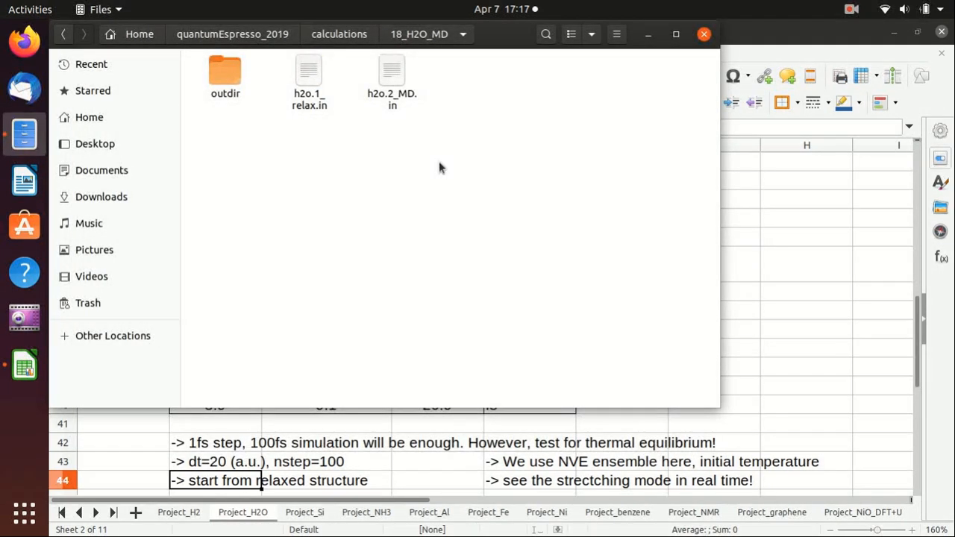
double_click(394, 74)
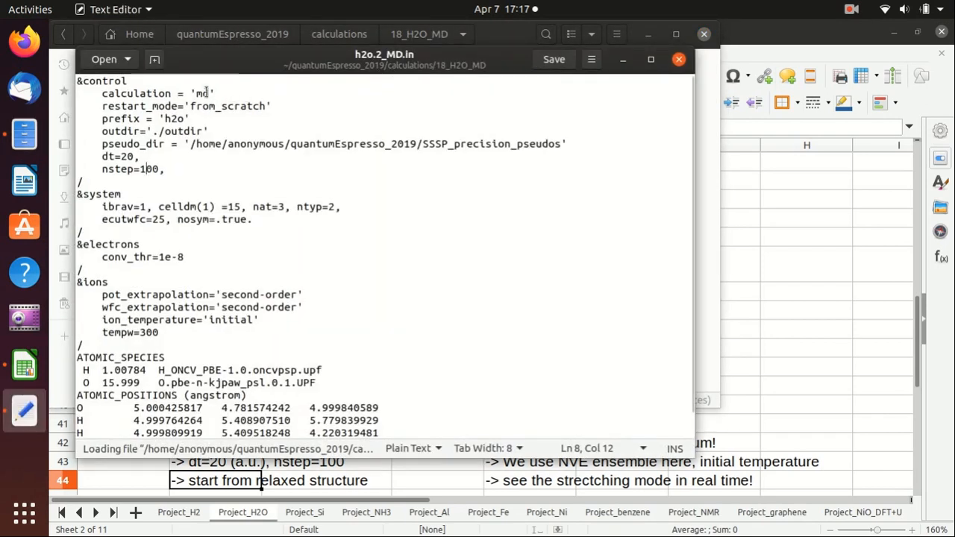
double_click(203, 93)
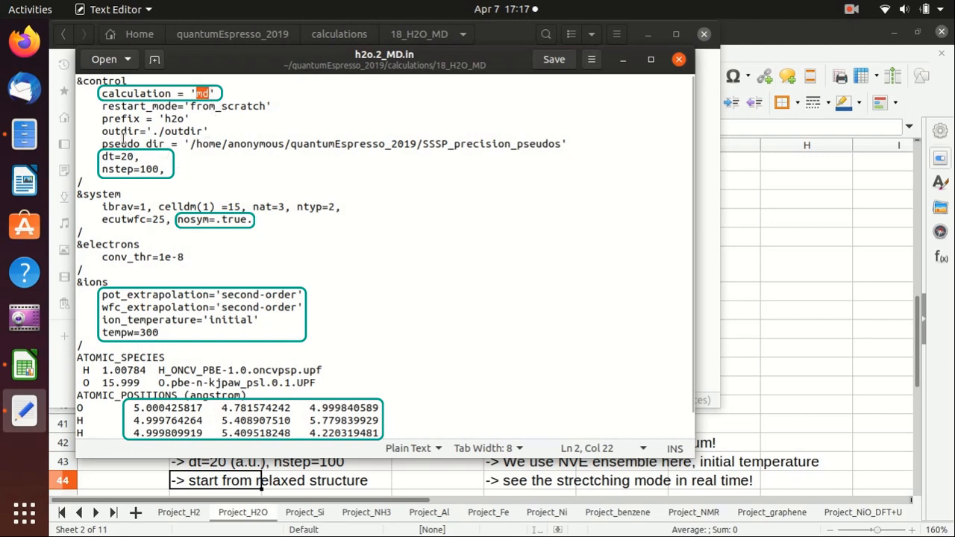
mouse_move(102, 157)
mouse_down()
mouse_move(139, 157)
mouse_move(158, 169)
mouse_up()
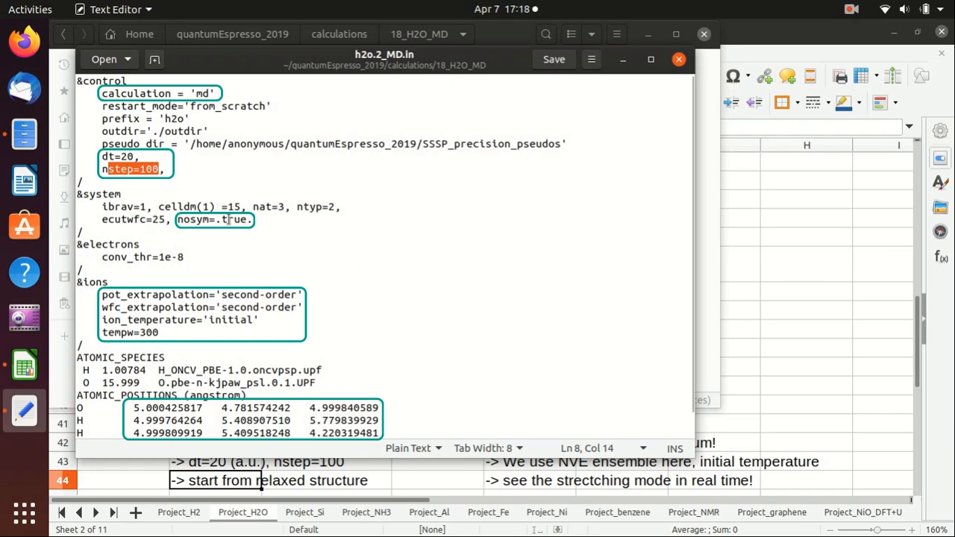
drag(102, 294, 303, 307)
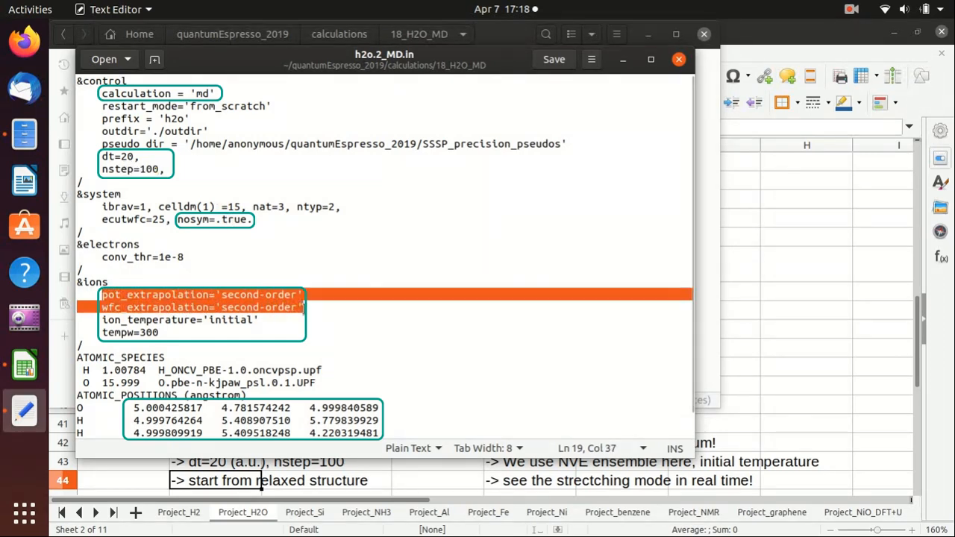
drag(102, 319, 258, 319)
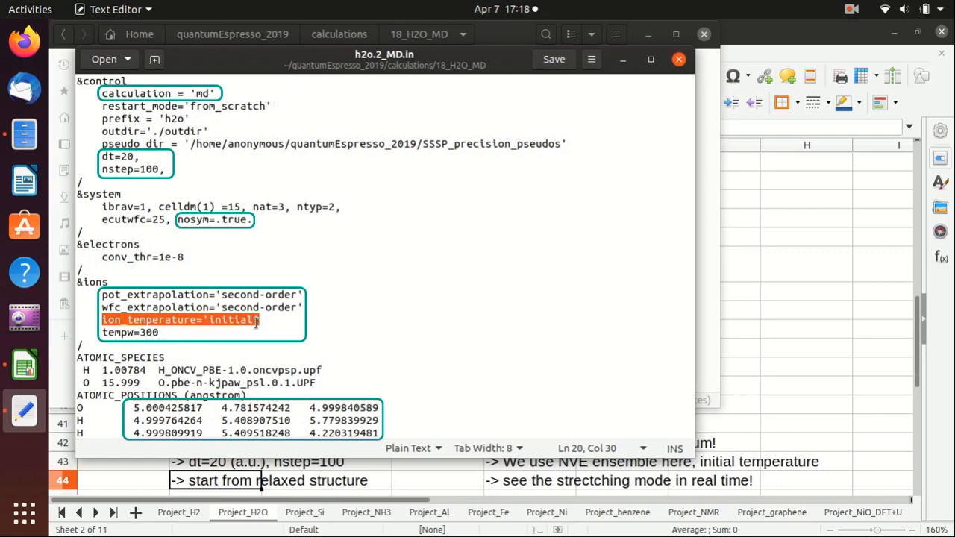
drag(103, 333, 134, 333)
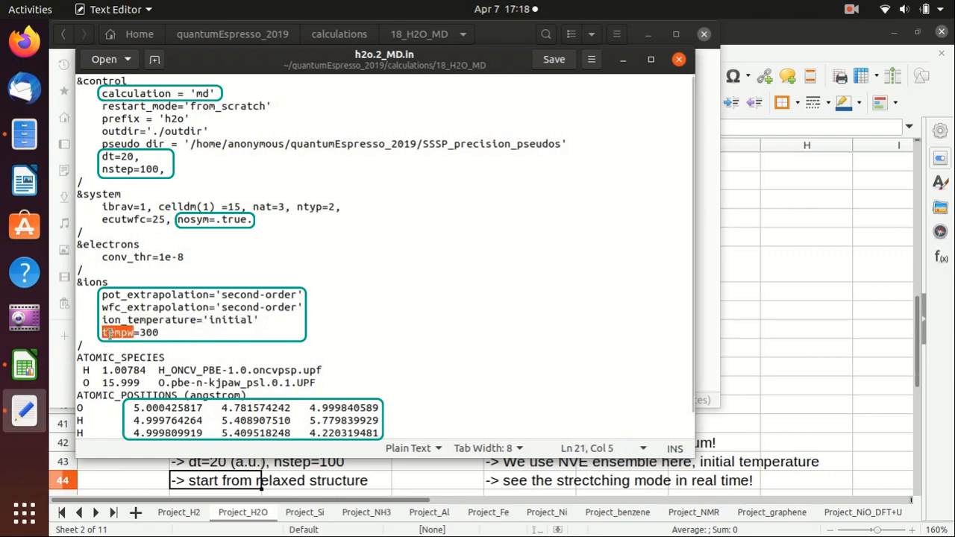
double_click(150, 332)
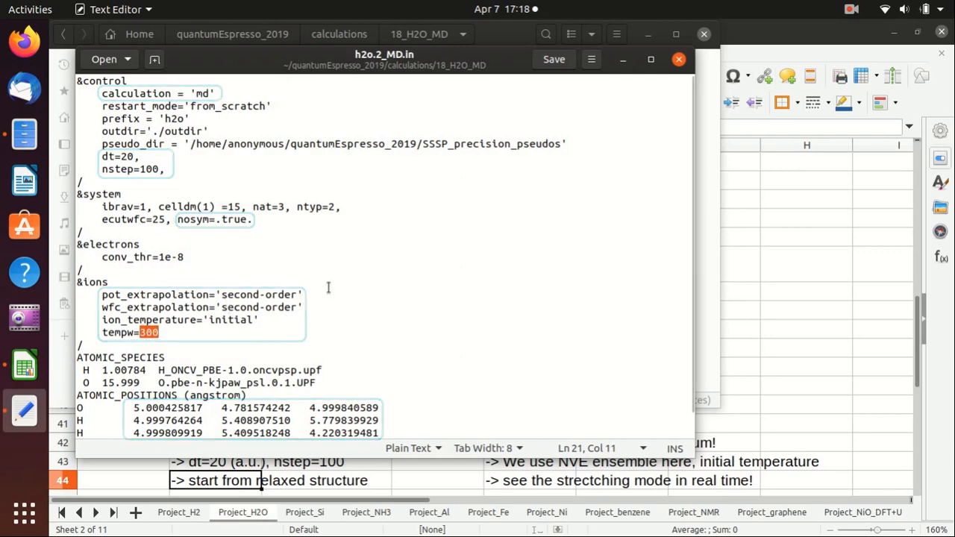
scroll(328, 288, down, 1)
drag(380, 408, 78, 382)
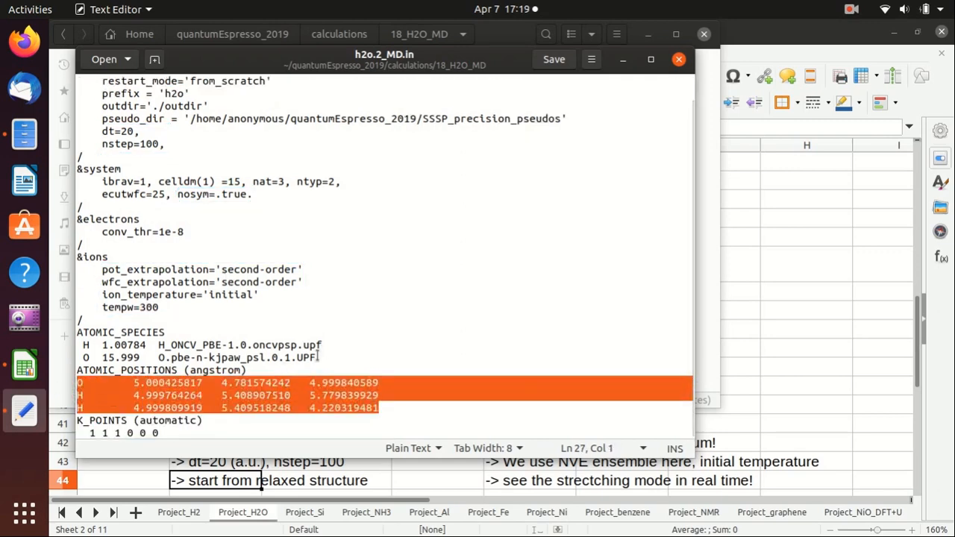
click(678, 59)
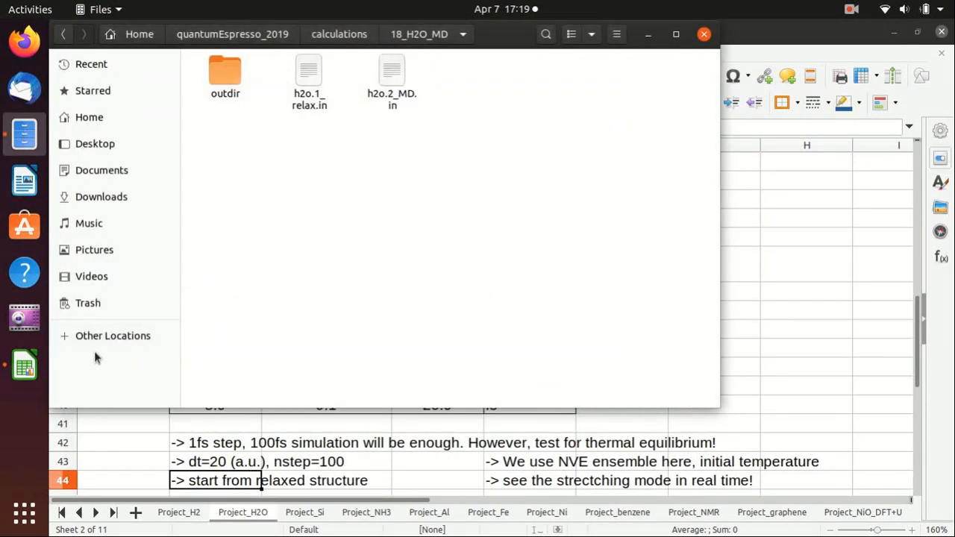
- Start a terminal and change into quantumEspresso_2019/calculations/18_H2O_MD
key(ctrl+alt+t)
text(c)
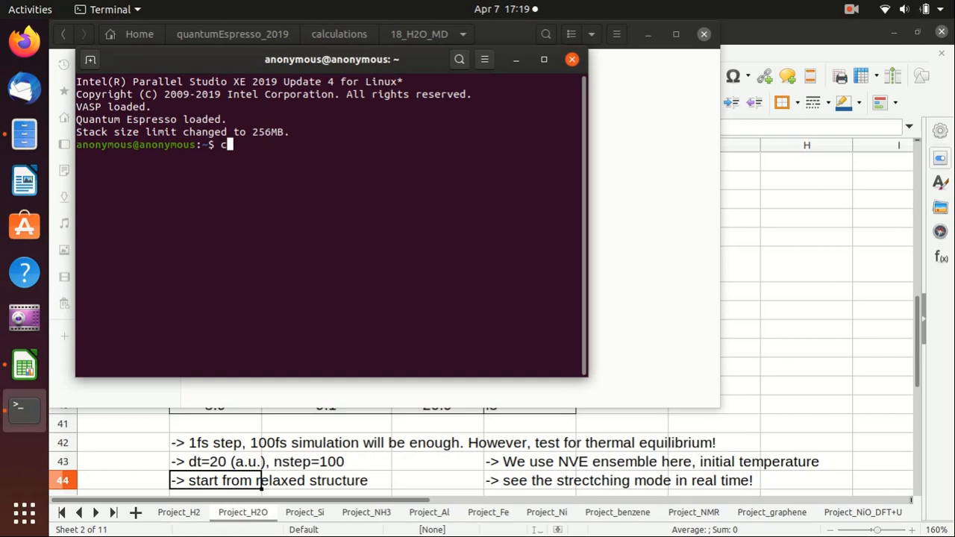
text(d ca)
key(BackSpace)
key(BackSpace)
text(q)
key(Tab)
text(c)
key(Tab)
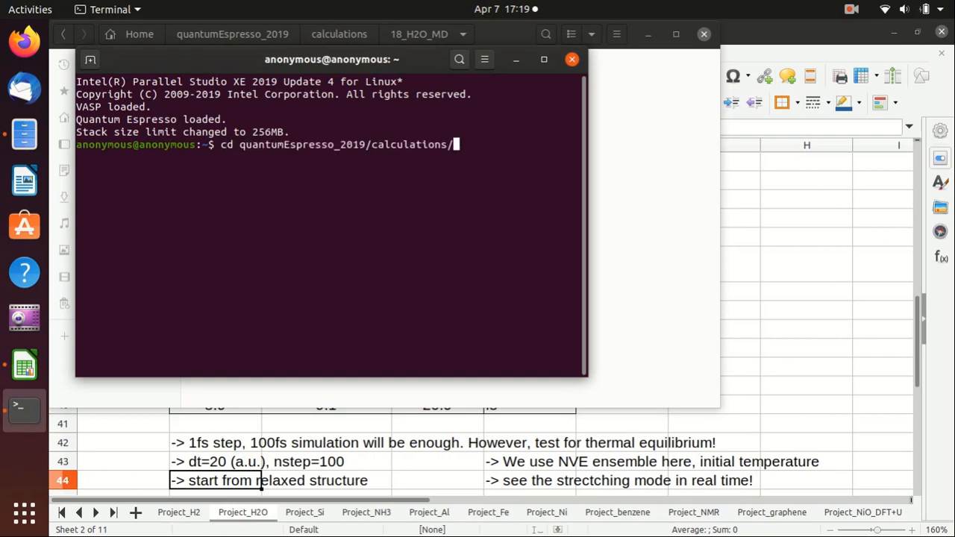
text(18)
key(Tab)
key(Return)
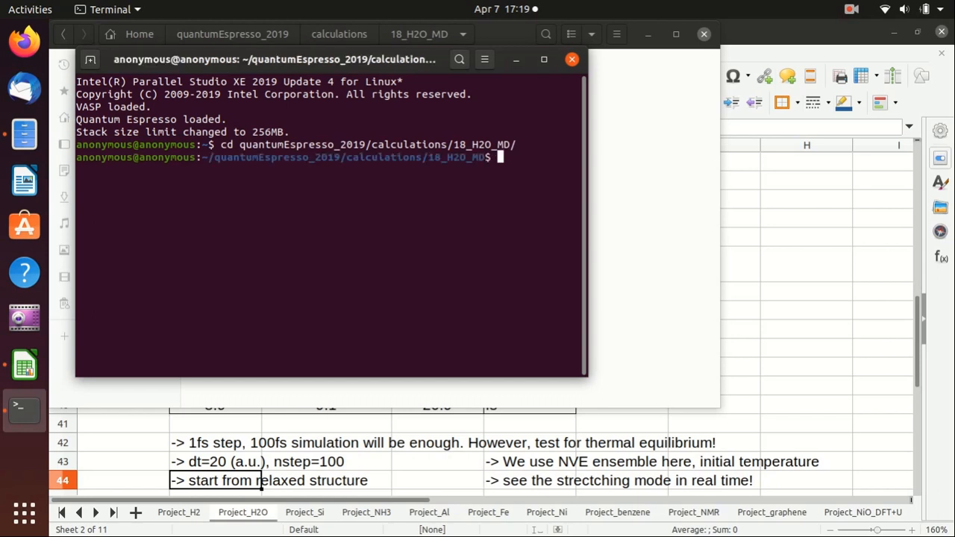
text(mpiru)
text(n -np 2)
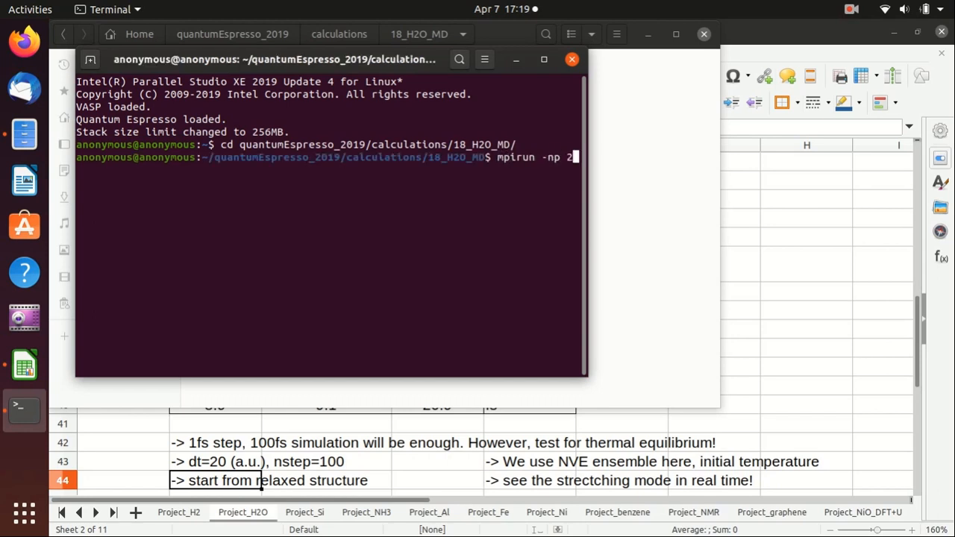
text( pw.x < )
text(h2o.i)
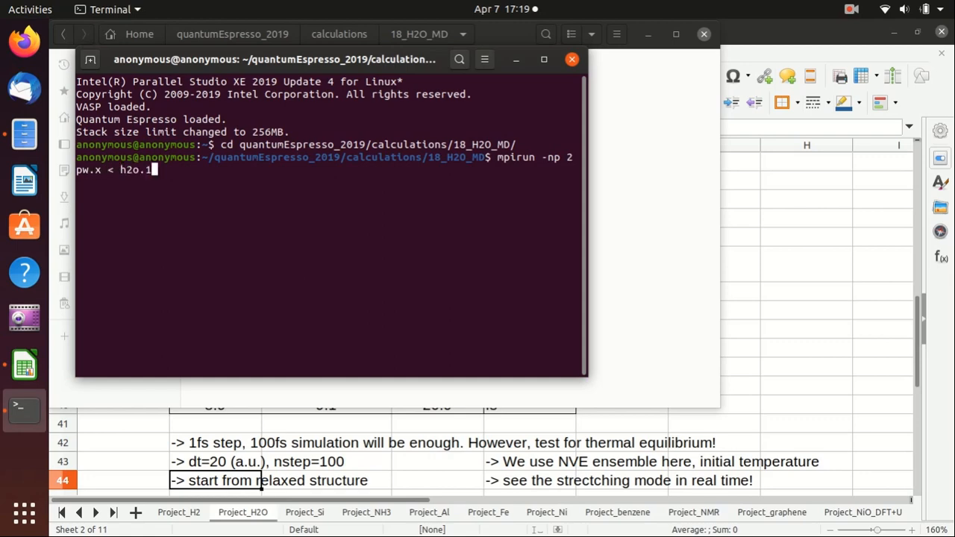
- Run mpirun -np 2 pw.x < h2o.1_relax.in > h2o.1_relax.out
key(Tab)
text(h)
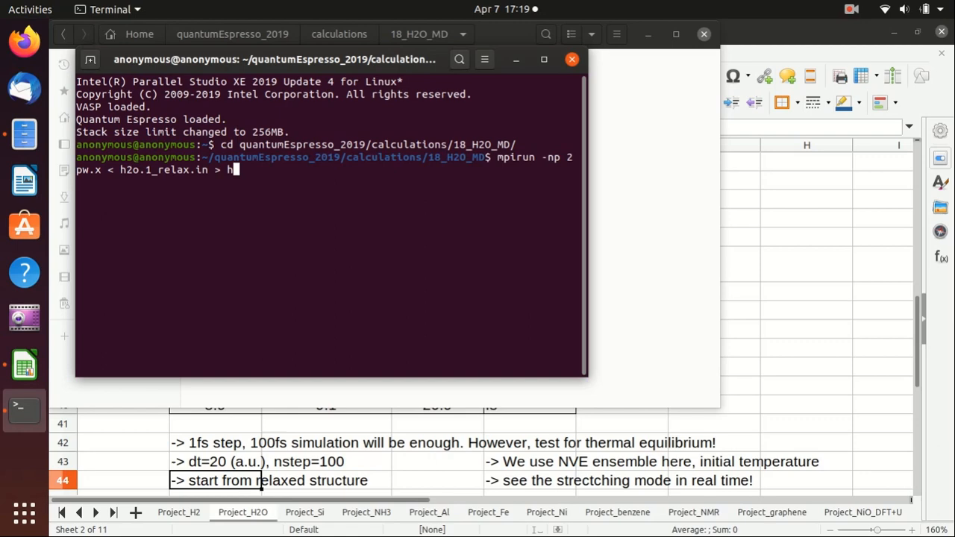
text(j2o.1)
key(Tab)
key(BackSpace)
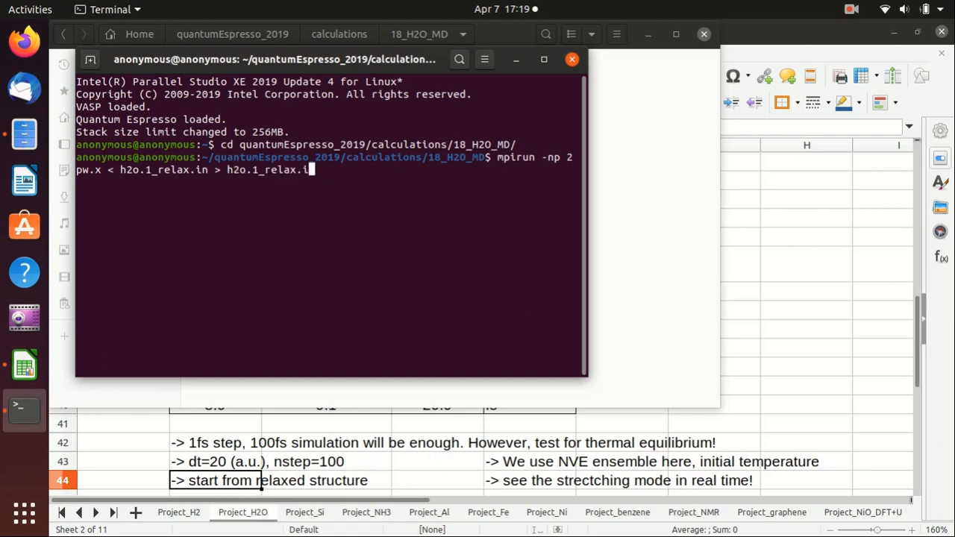
key(BackSpace)
text(out)
key(Return)
- Copy the final ATOMIC_POSITIONS block from the end of h2o.1_relax.out
click(658, 138)
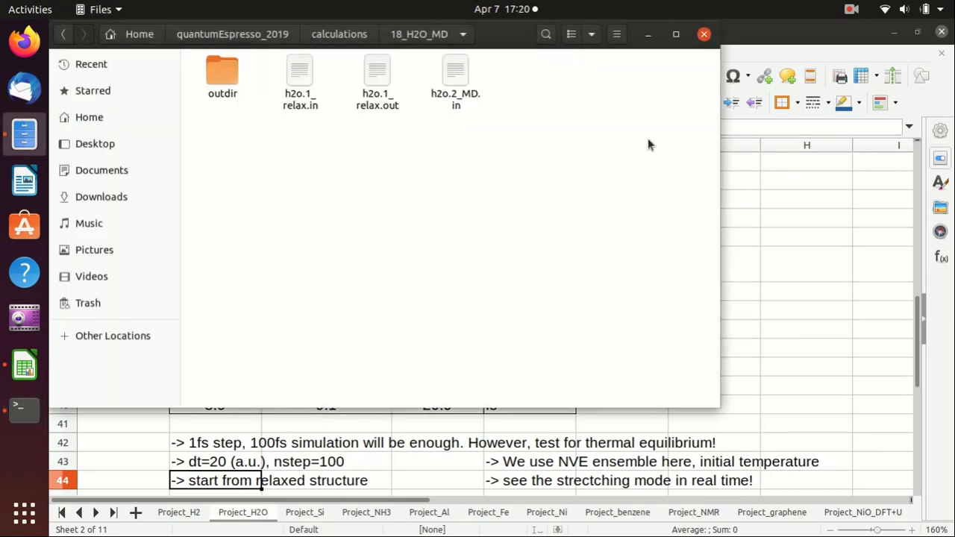
double_click(377, 82)
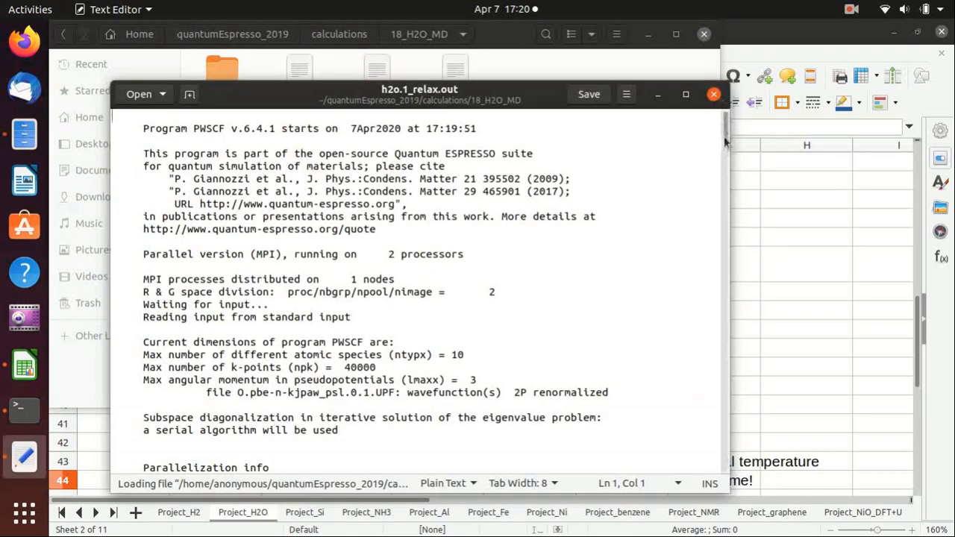
drag(727, 119, 727, 462)
scroll(403, 298, up, 10)
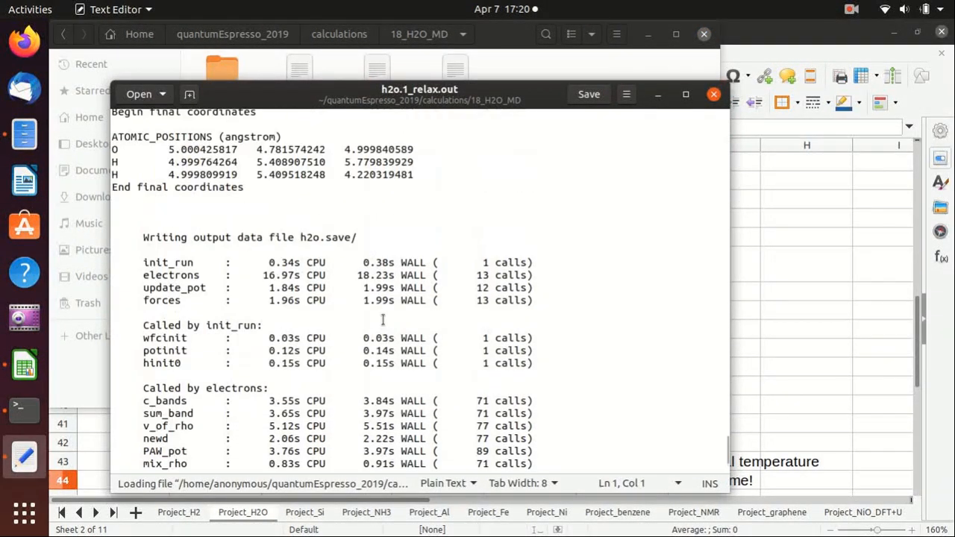
click(403, 309)
drag(415, 310, 107, 272)
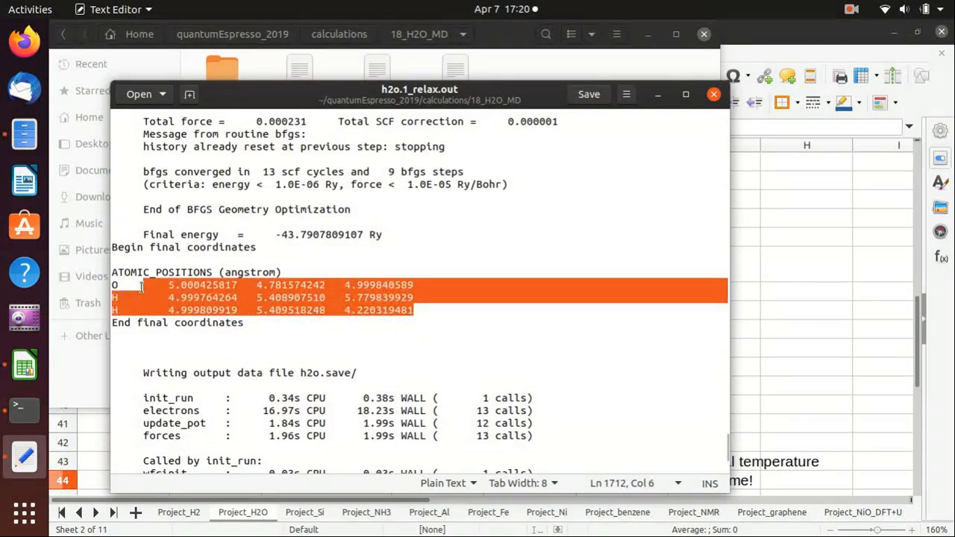
click(714, 95)
- Paste the relaxed coordinates over the old positions in h2o.2_MD.in and save it
double_click(456, 71)
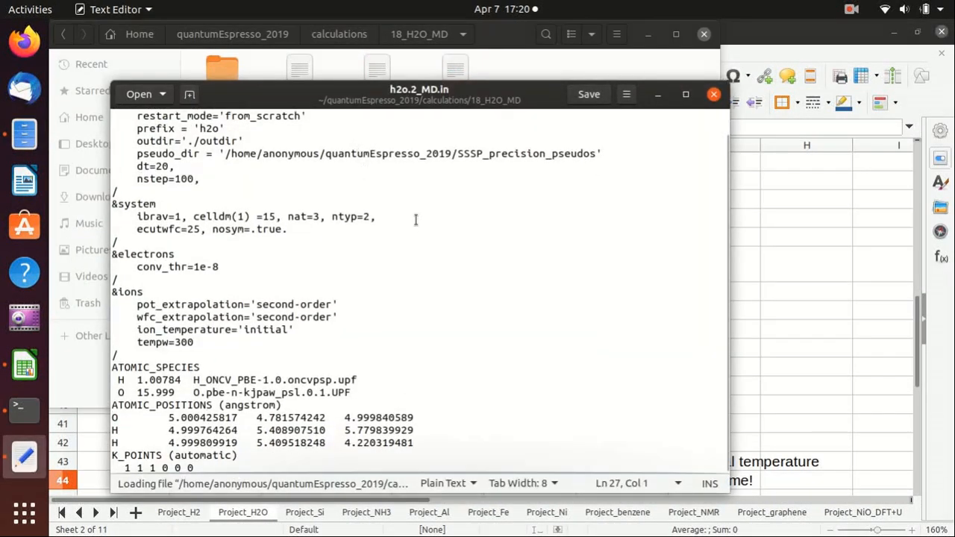
drag(416, 443, 112, 405)
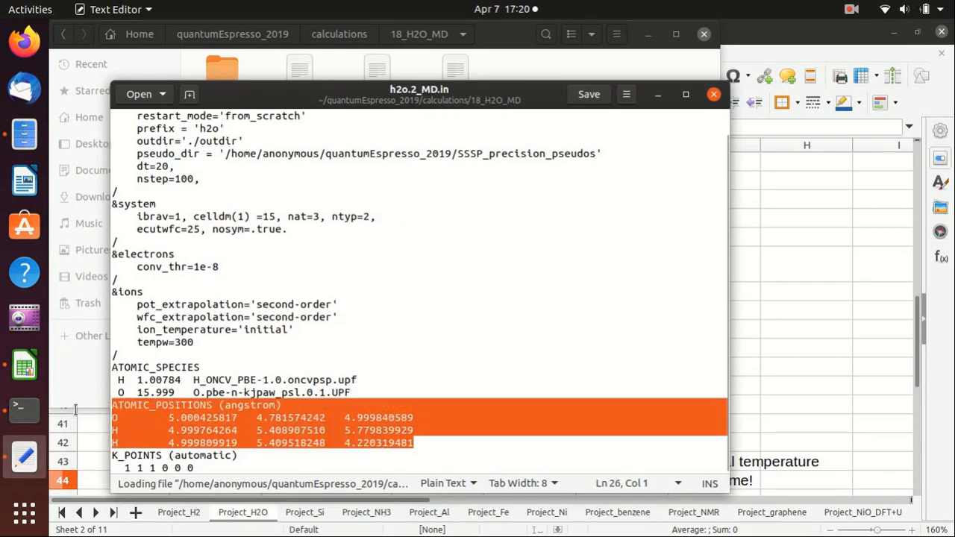
key(ctrl+v)
click(588, 95)
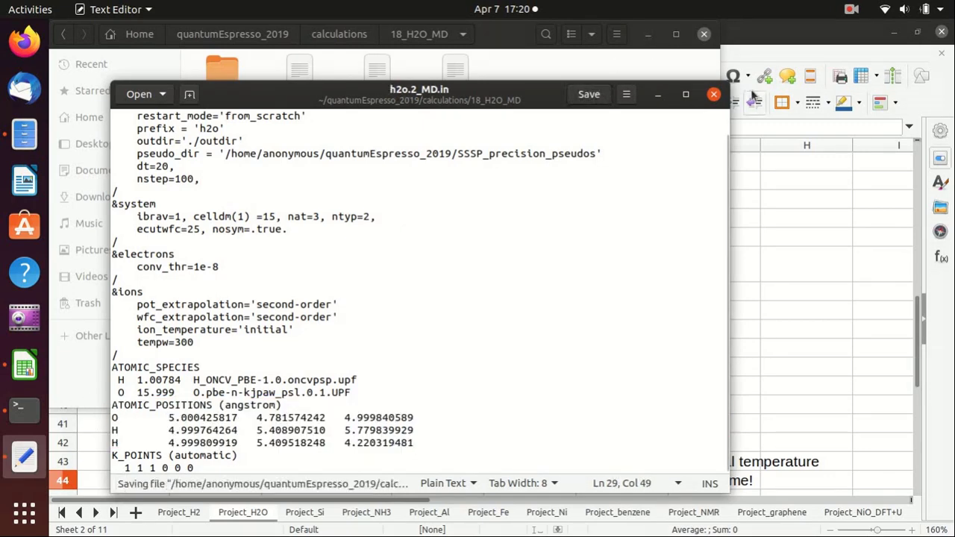
click(714, 95)
- Run mpirun -np 2 pw.x < h2o.2_MD.in > h2o.2_MD.out & in the background
click(25, 409)
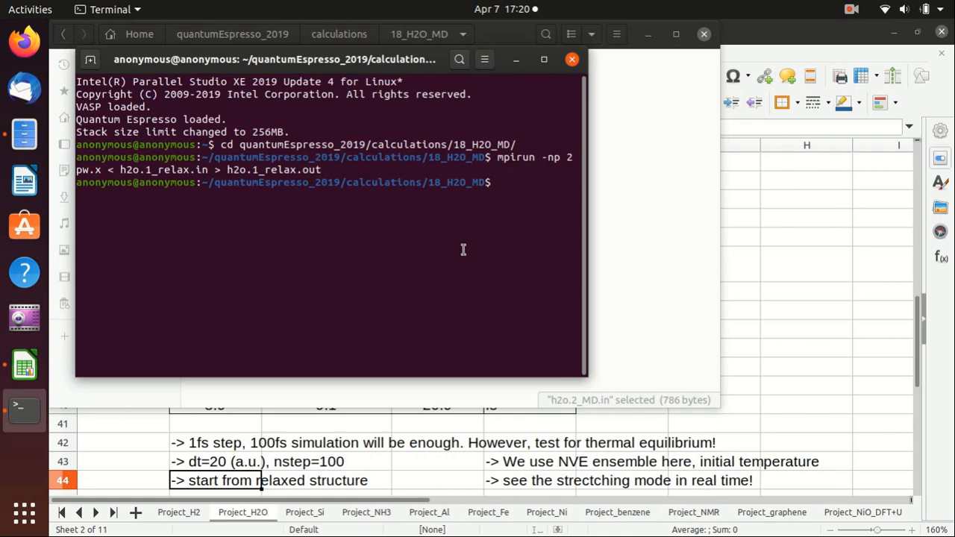
text(mpi)
key(BackSpace)
key(BackSpace)
key(Up)
key(BackSpace)
key(BackSpace)
key(BackSpace)
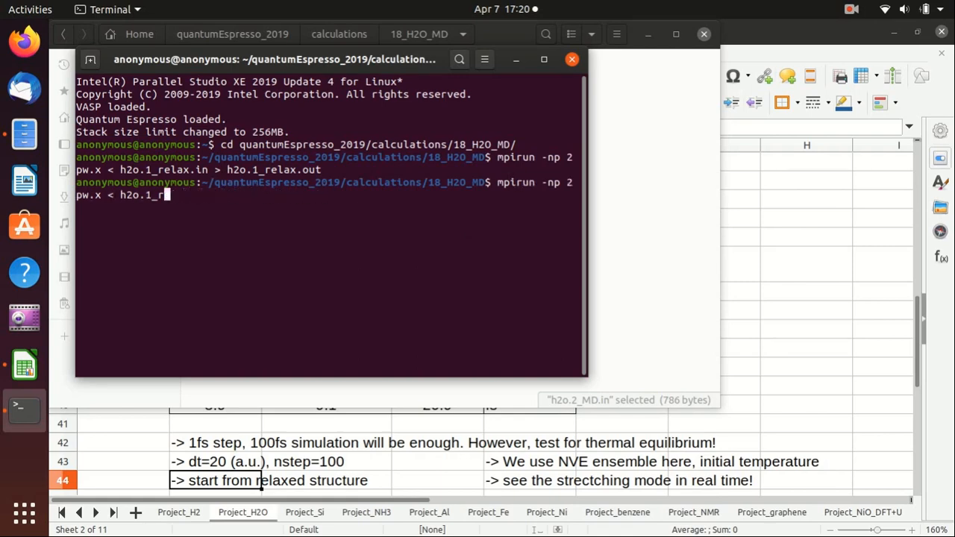
key(BackSpace)
key(BackSpace)
key(BackSpace)
text(2_MD.in )
text(> h2o.)
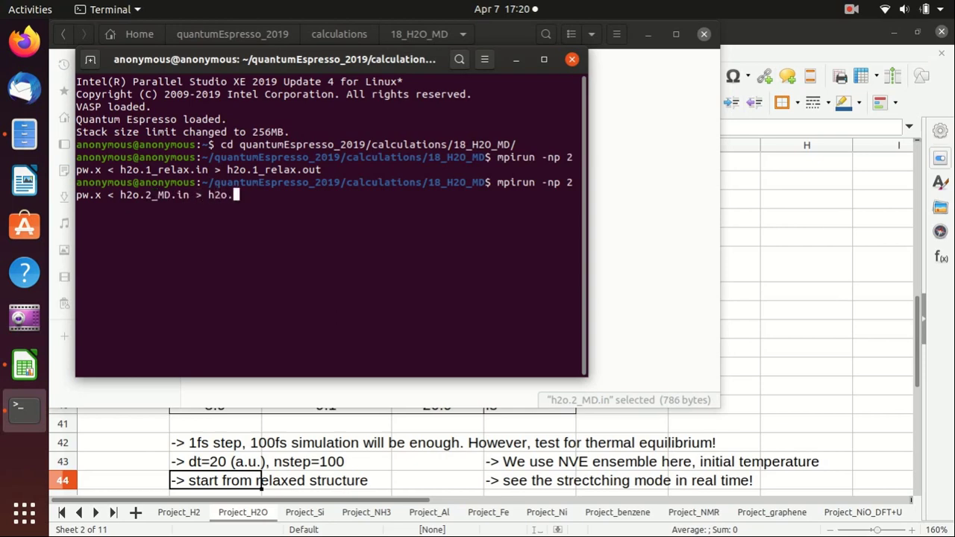
key(Tab)
key(BackSpace)
key(BackSpace)
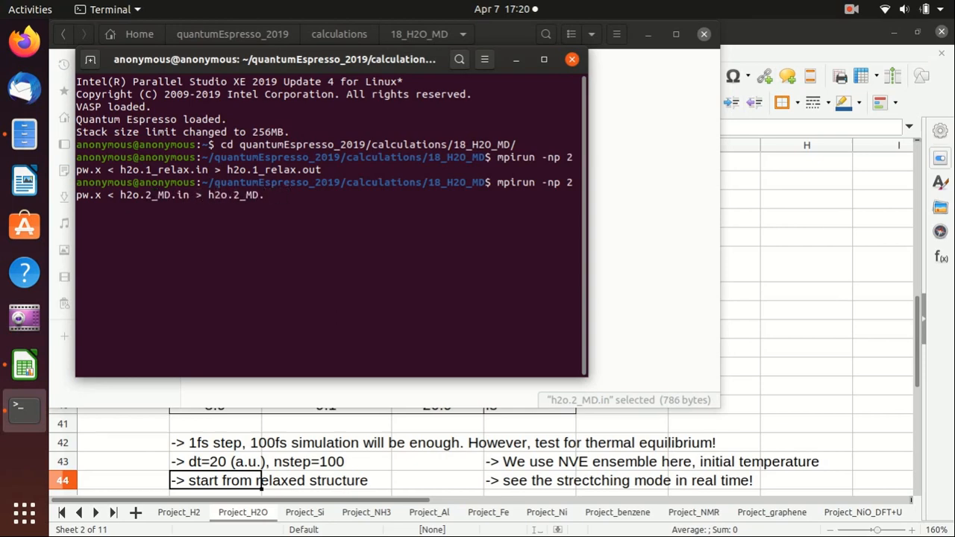
text(out &)
key(Return)
text(t)
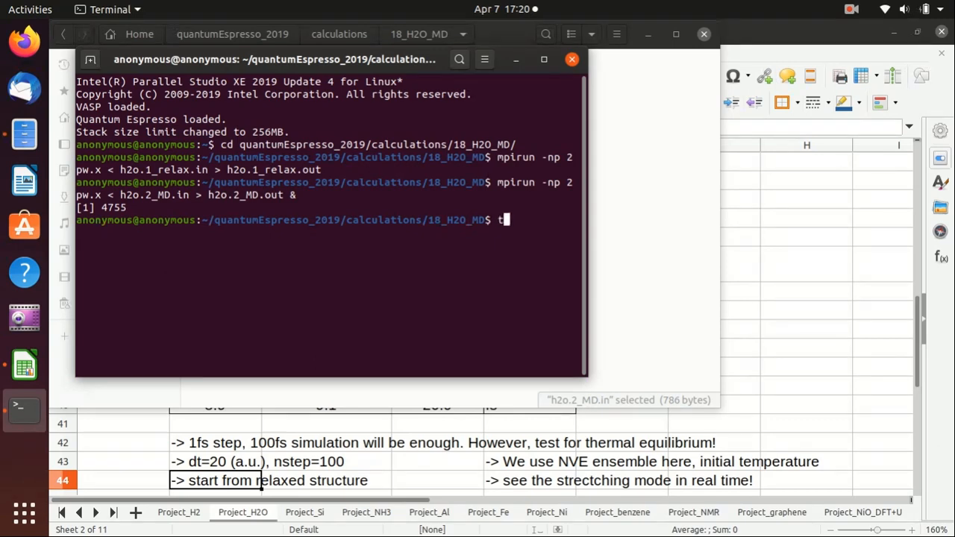
text(ail -)
text(f h2o.2)
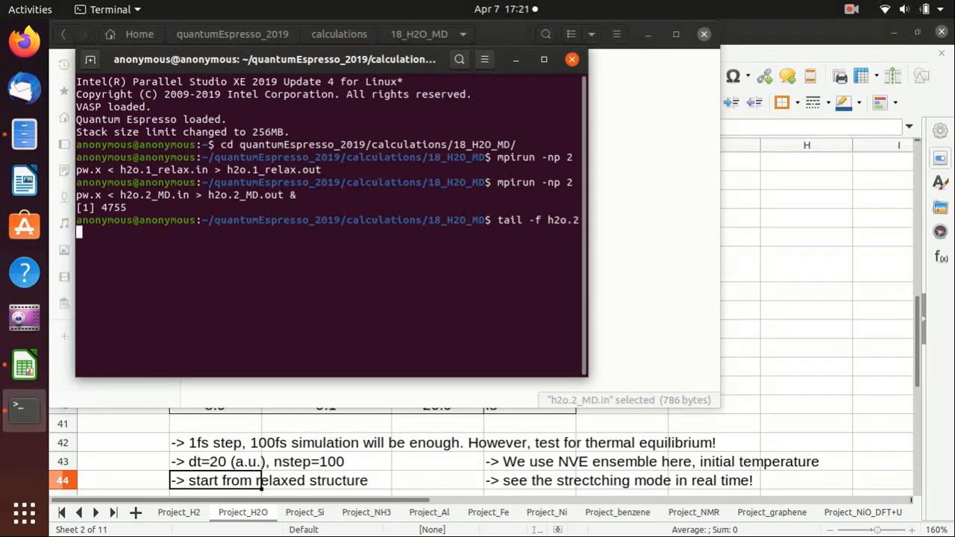
text(_MD.out)
- Follow the MD output live with tail -f h2o.2_MD.out until JOB DONE
key(Return)
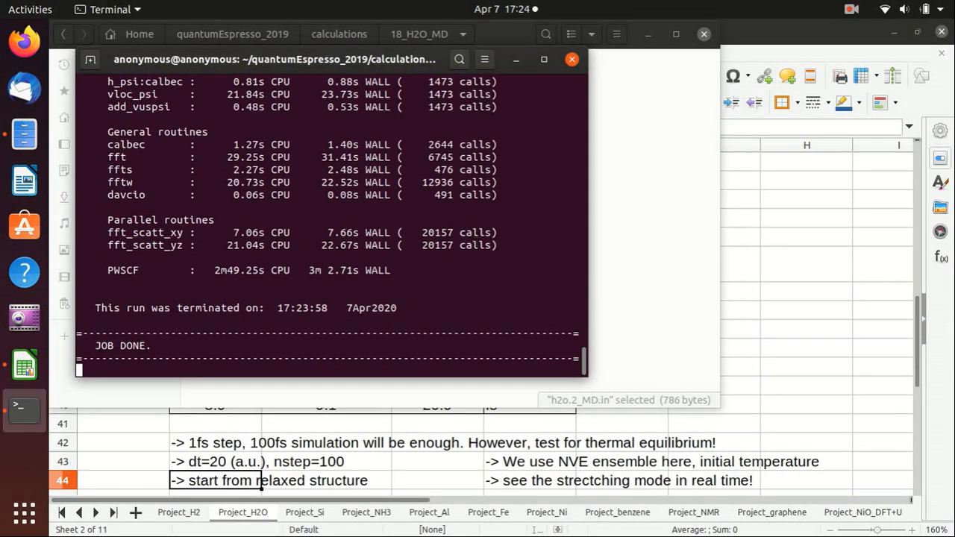
- Stop the tail, grep temperature h2o.2_MD.out and highlight the starting 300.00 K value
key(ctrl+c)
key(Return)
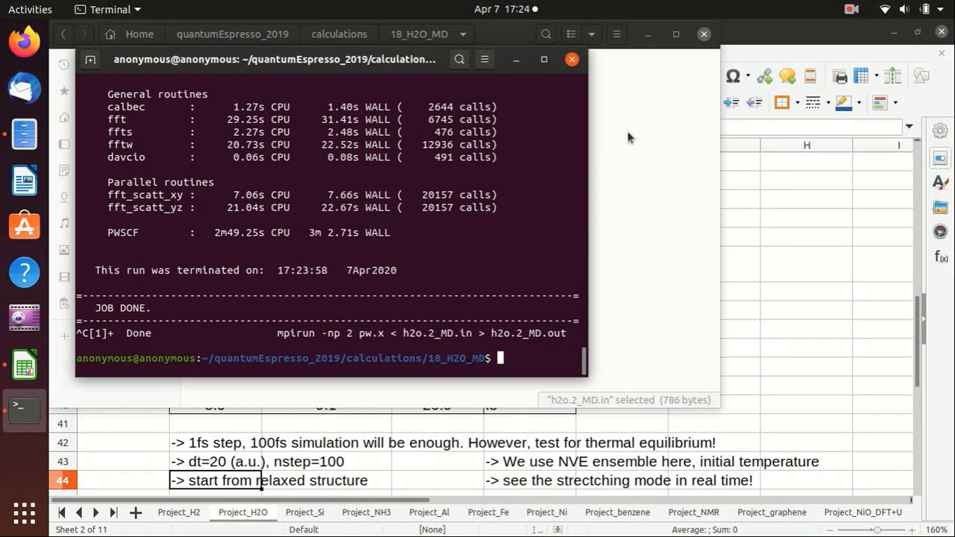
text(grep )
text(temperature)
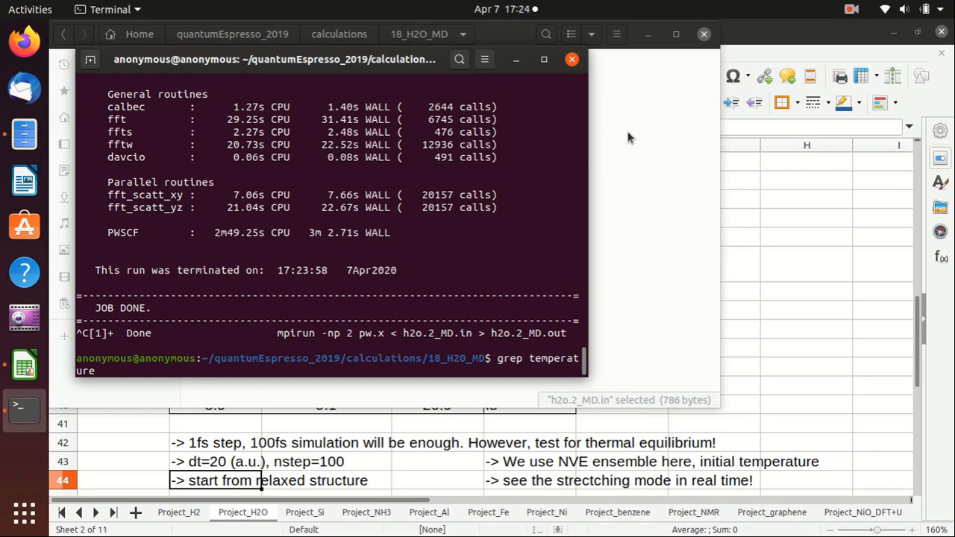
text( h2o.)
text(_MD.out)
key(Return)
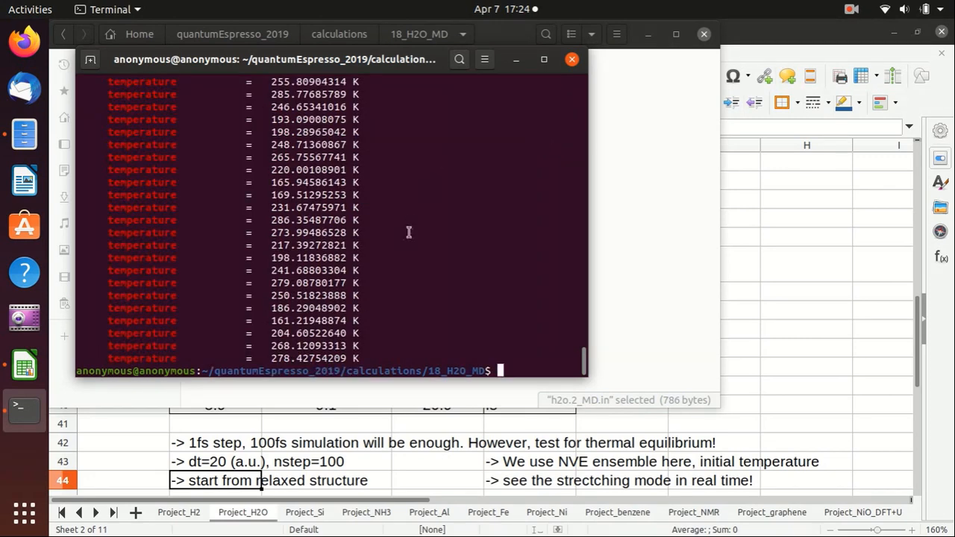
scroll(414, 234, up, 3)
scroll(414, 234, up, 3)
scroll(414, 234, up, 3)
scroll(414, 235, up, 3)
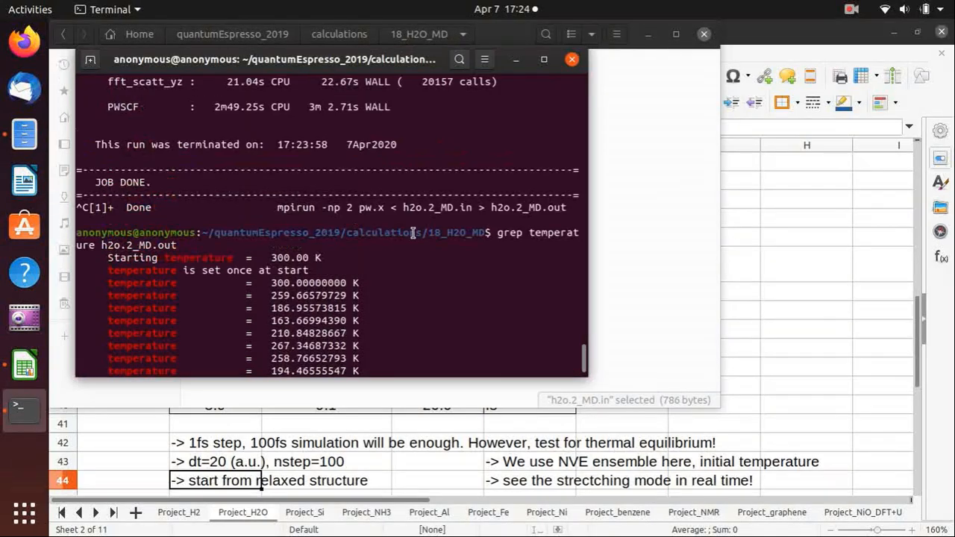
scroll(414, 234, up, 3)
drag(273, 182, 312, 182)
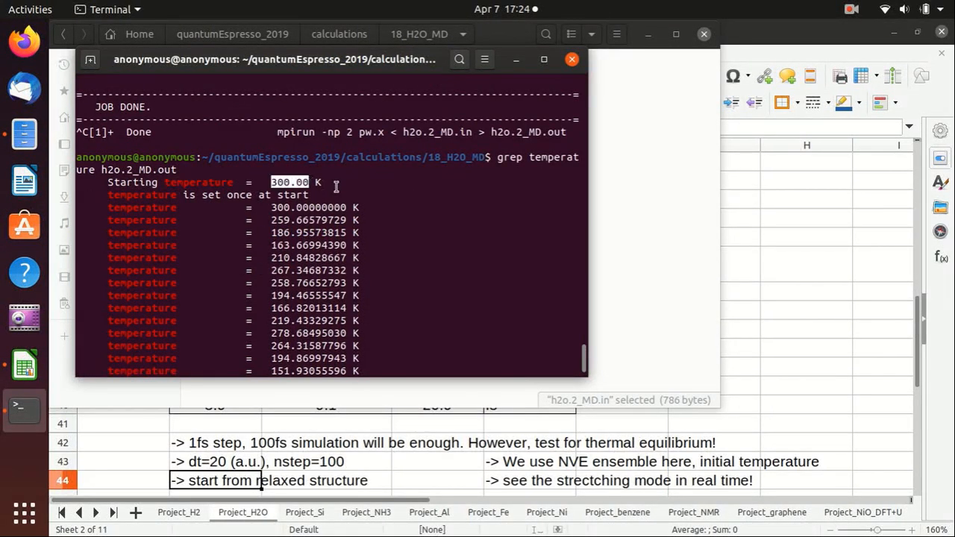
scroll(336, 224, down, 2)
scroll(344, 179, down, 6)
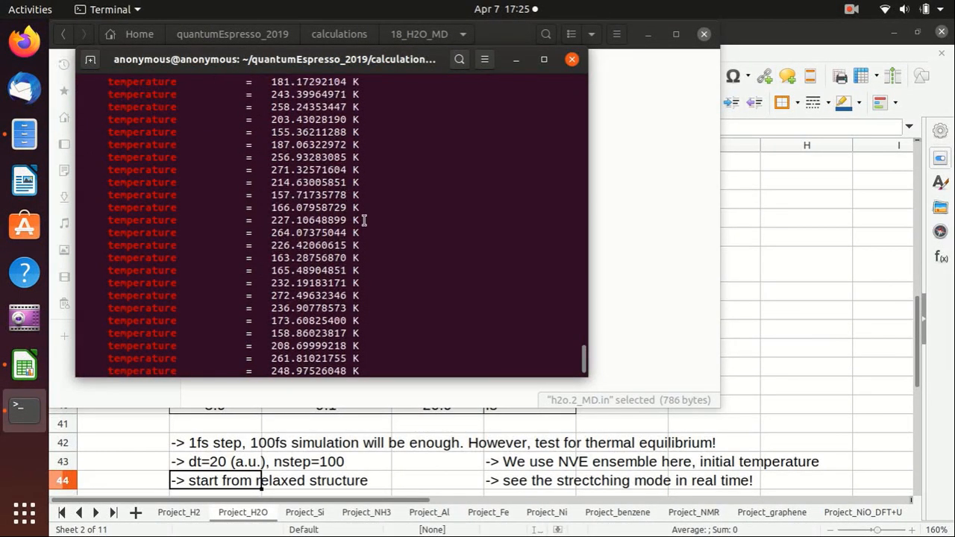
scroll(363, 219, down, 4)
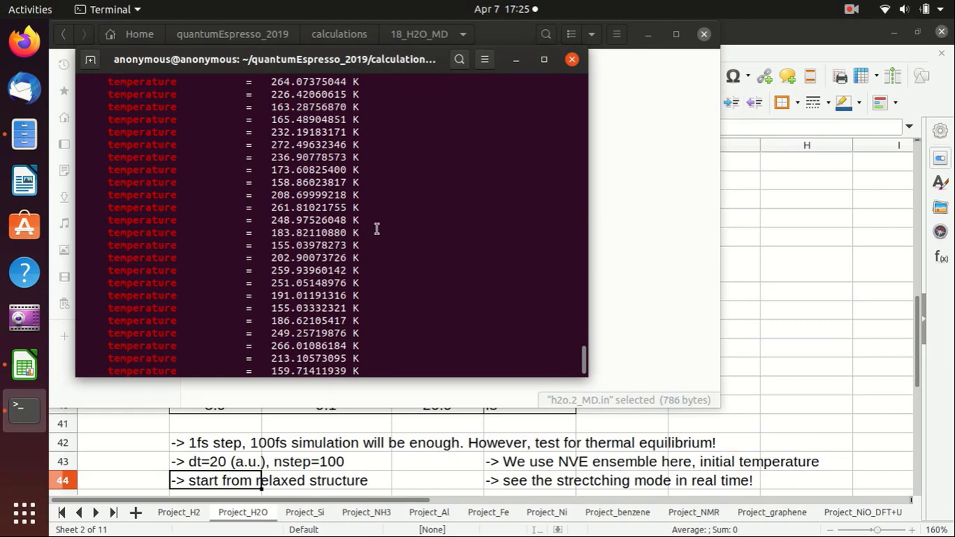
scroll(376, 229, down, 5)
scroll(377, 229, down, 5)
scroll(377, 228, down, 5)
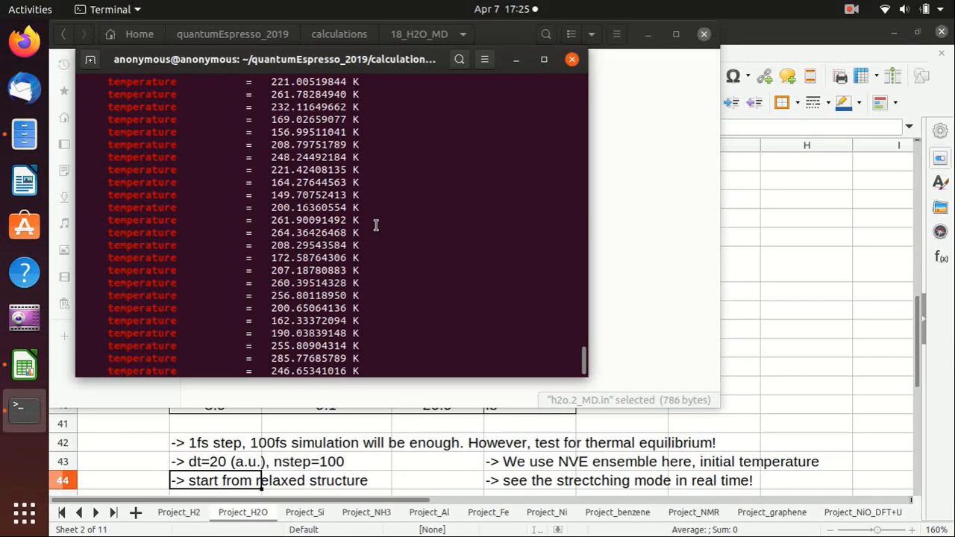
scroll(377, 225, down, 5)
scroll(377, 226, down, 5)
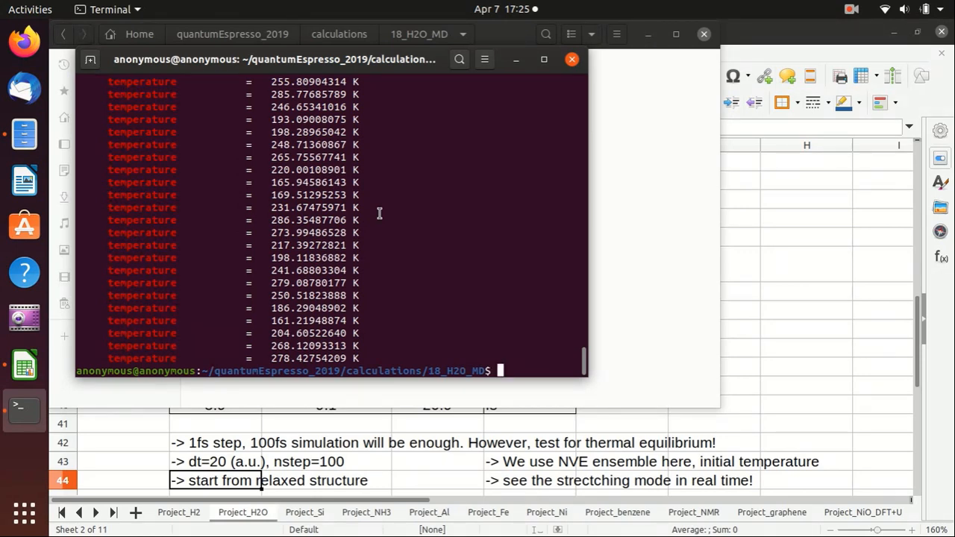
text(~/.)
- Launch XCrySDen from ~/Programs/xcrysden-1.5.60-bin-semishared/xcrysden
key(Tab)
text(xc)
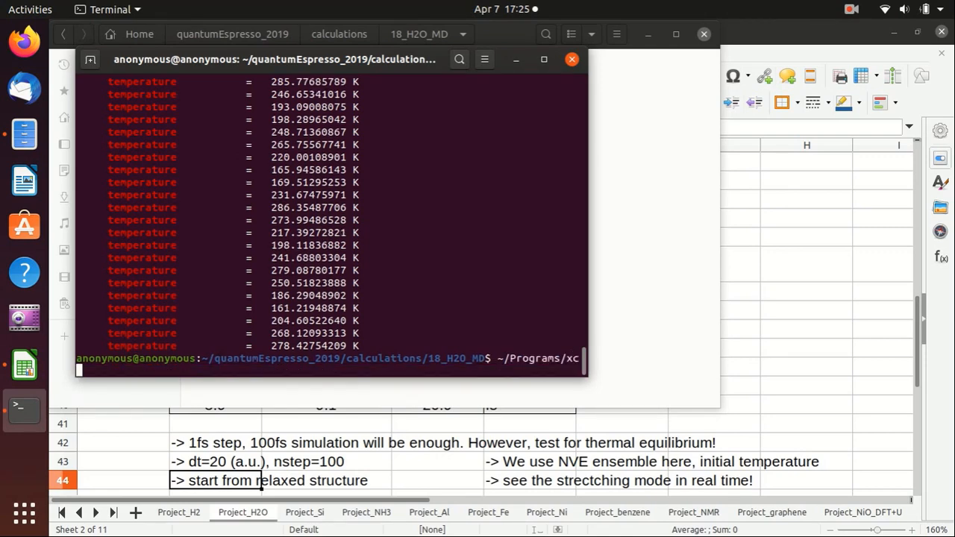
key(Tab)
text(xc)
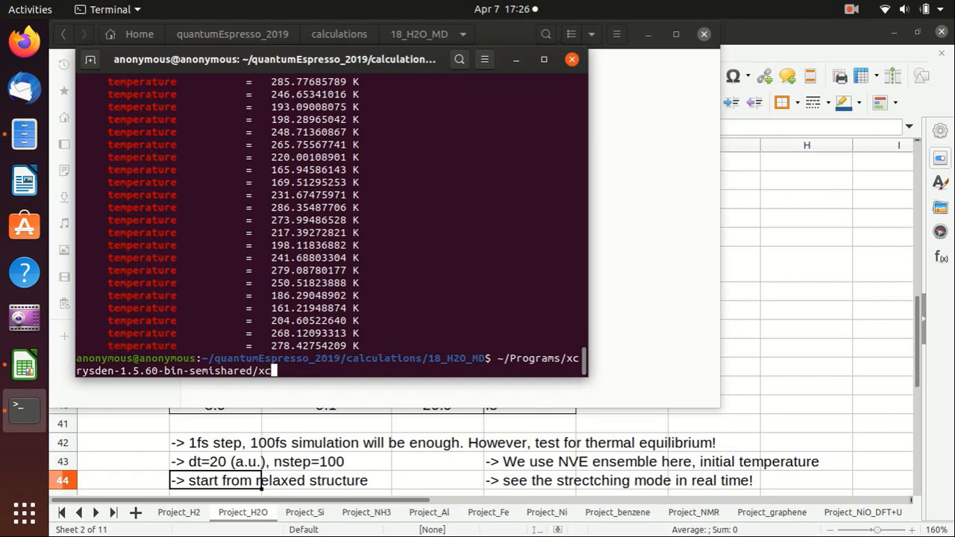
key(Tab)
key(Return)
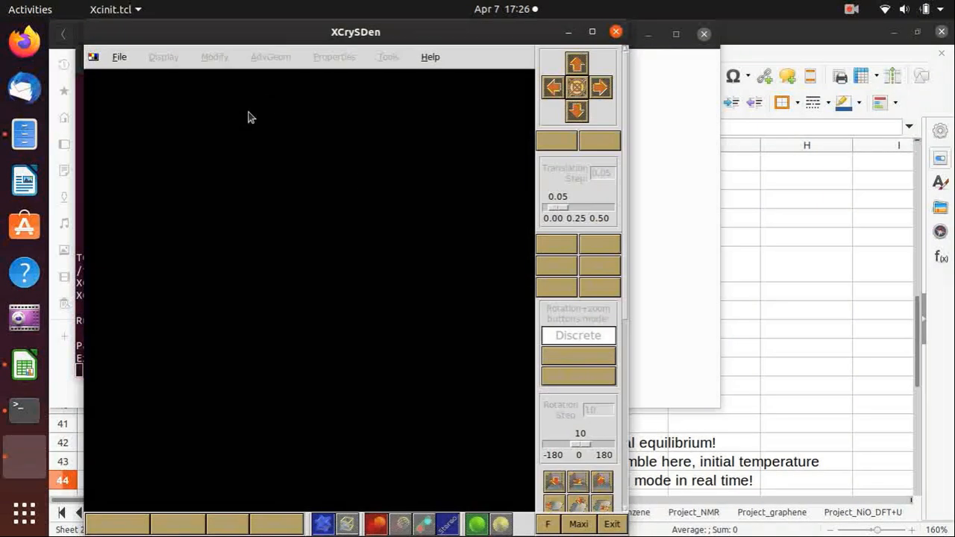
- Load h2o.2_MD.out as a PWscf output file and display all coordinates as an animation
click(119, 57)
mouse_move(143, 122)
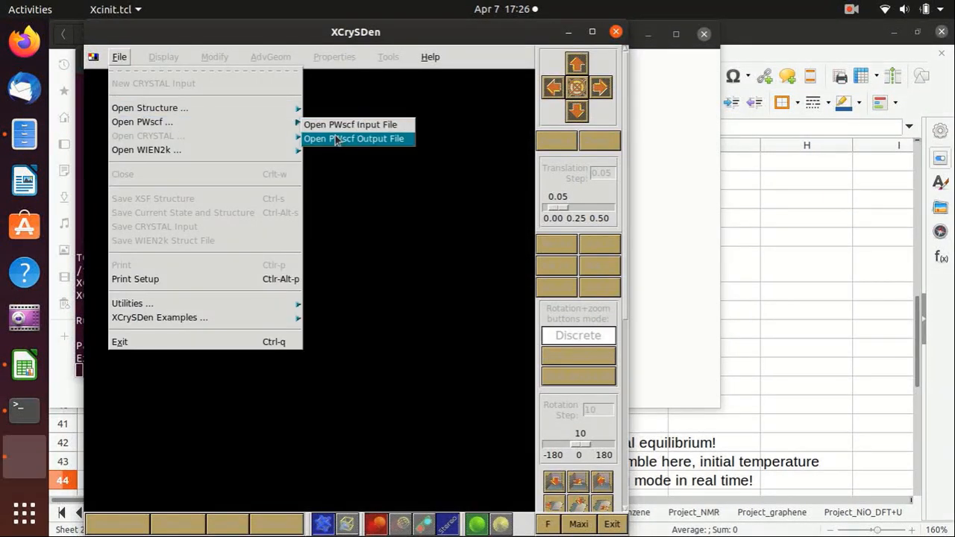
click(353, 139)
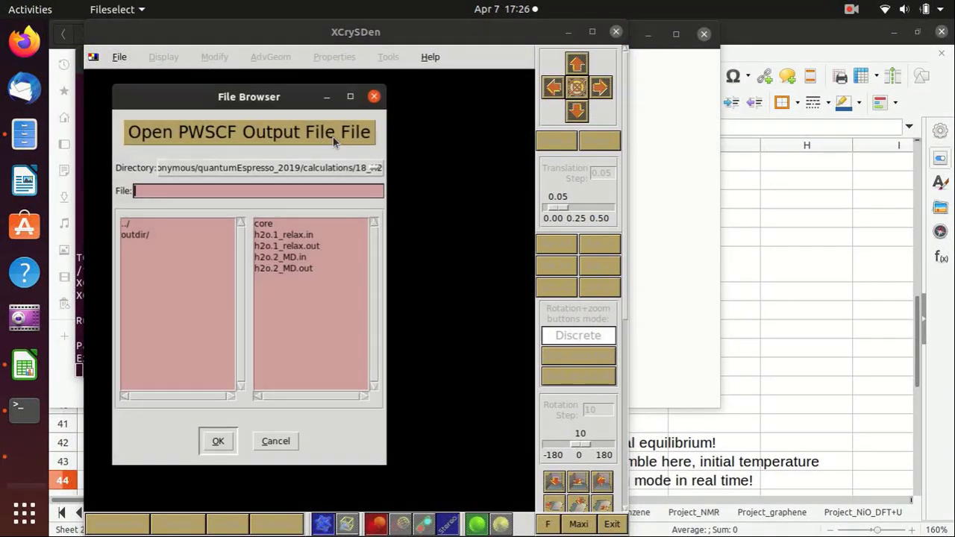
double_click(285, 268)
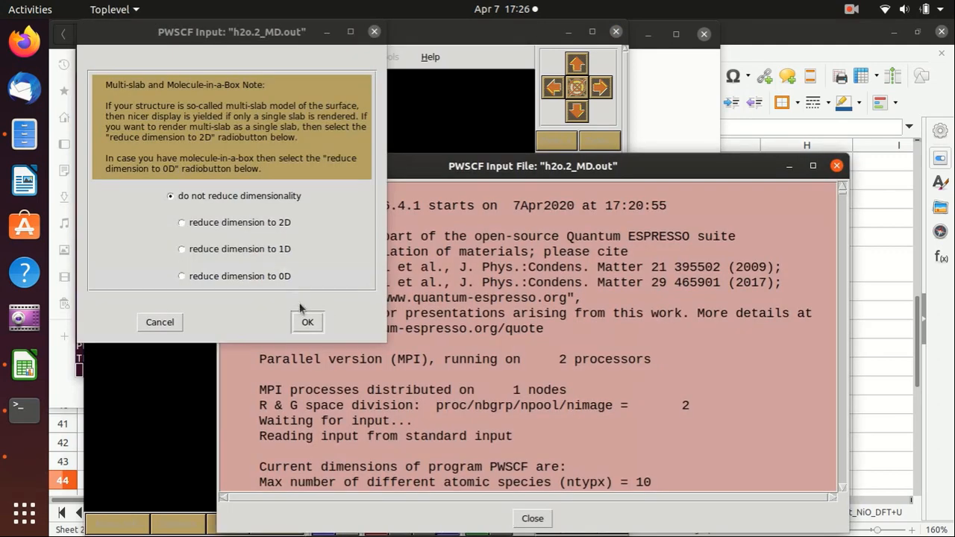
click(307, 322)
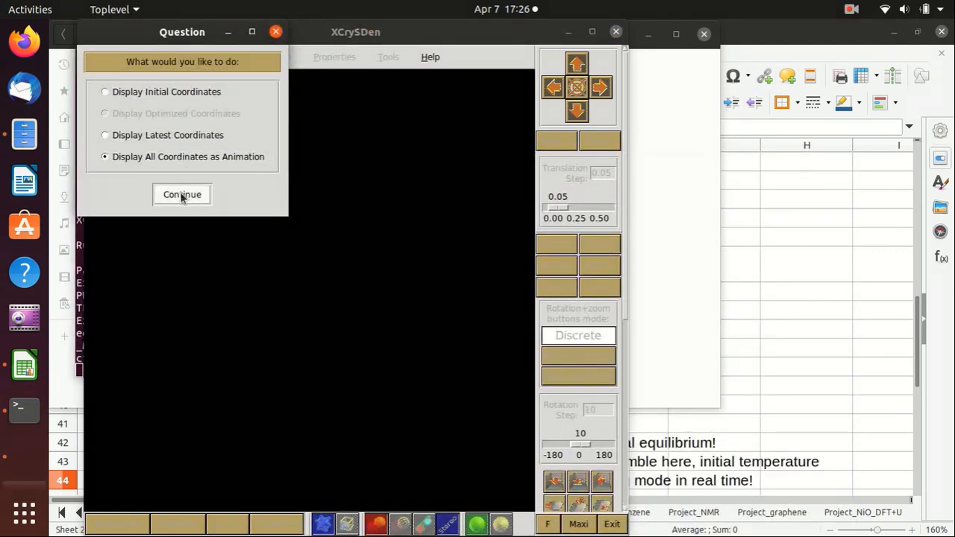
click(182, 194)
- Move the viewer aside, zoom in and rotate the water molecule to a close-up view
drag(442, 38, 717, 38)
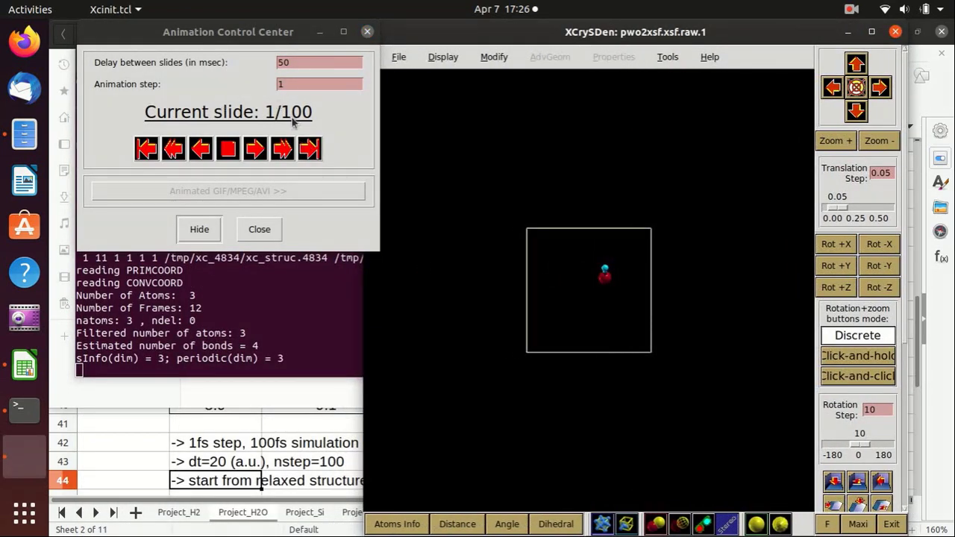
scroll(633, 264, up, 1)
scroll(672, 257, up, 1)
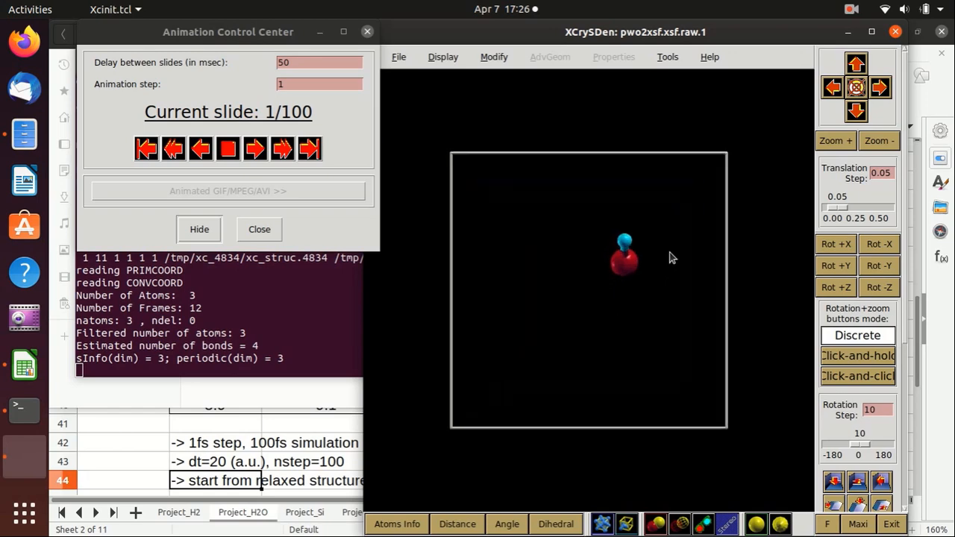
scroll(671, 257, up, 1)
drag(673, 250, 649, 270)
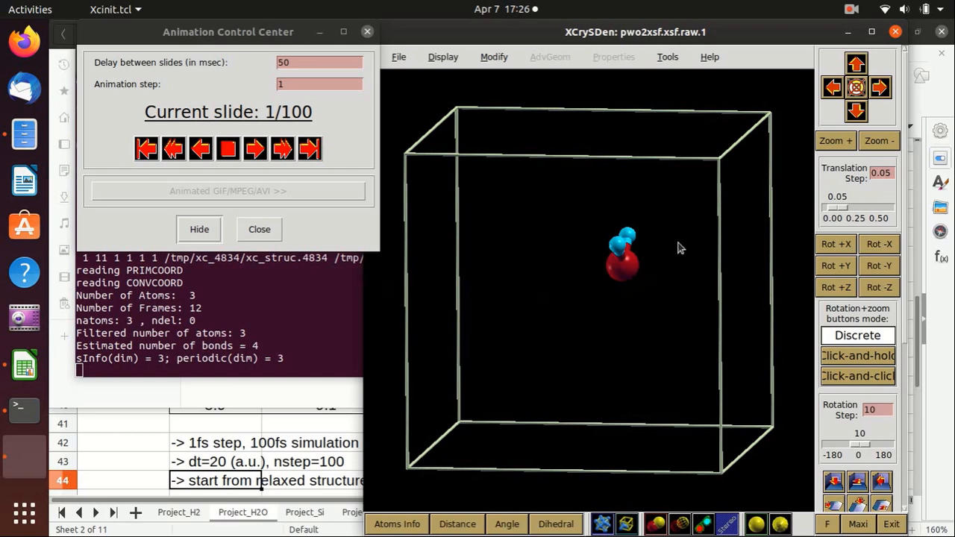
drag(679, 248, 640, 233)
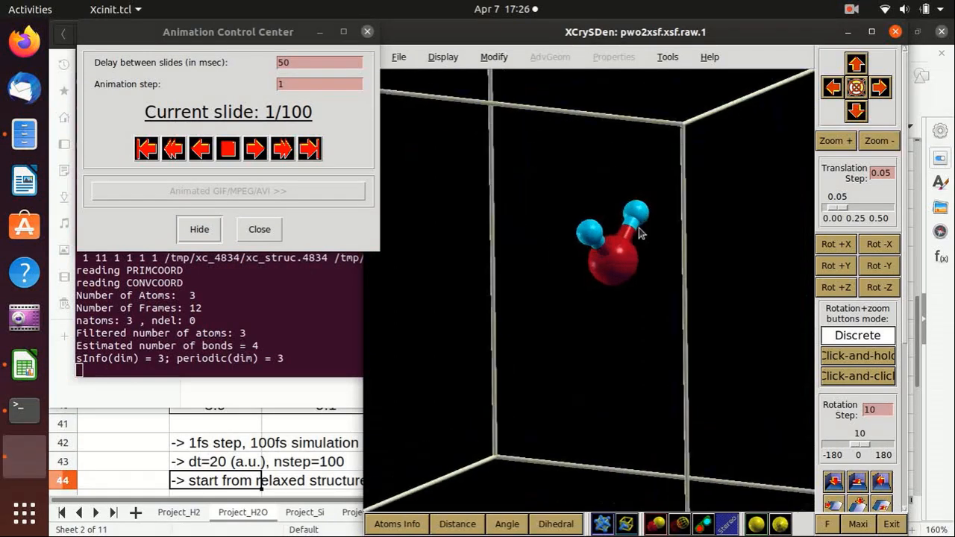
scroll(640, 233, up, 4)
drag(641, 187, 556, 224)
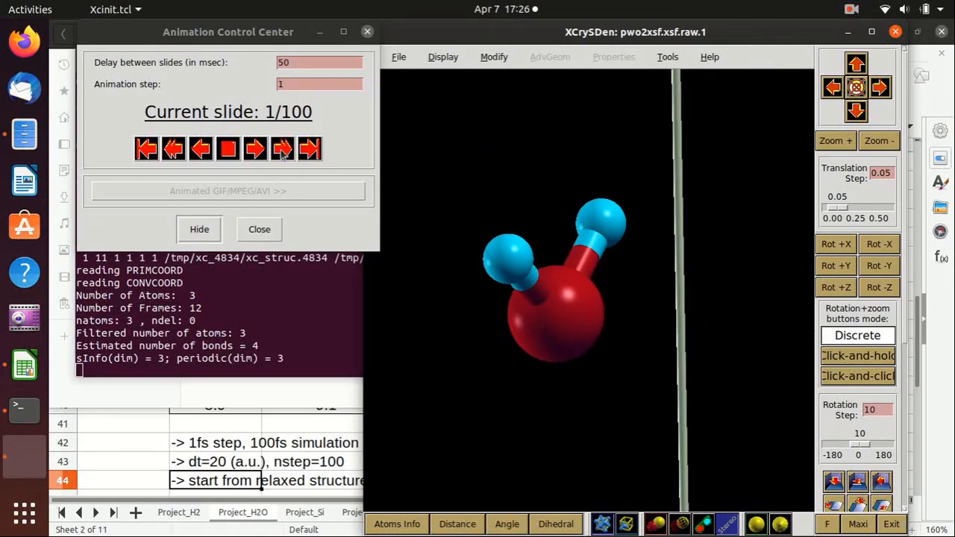
- Play the MD trajectory through all 100 slides, turning the molecule as it animates
click(282, 148)
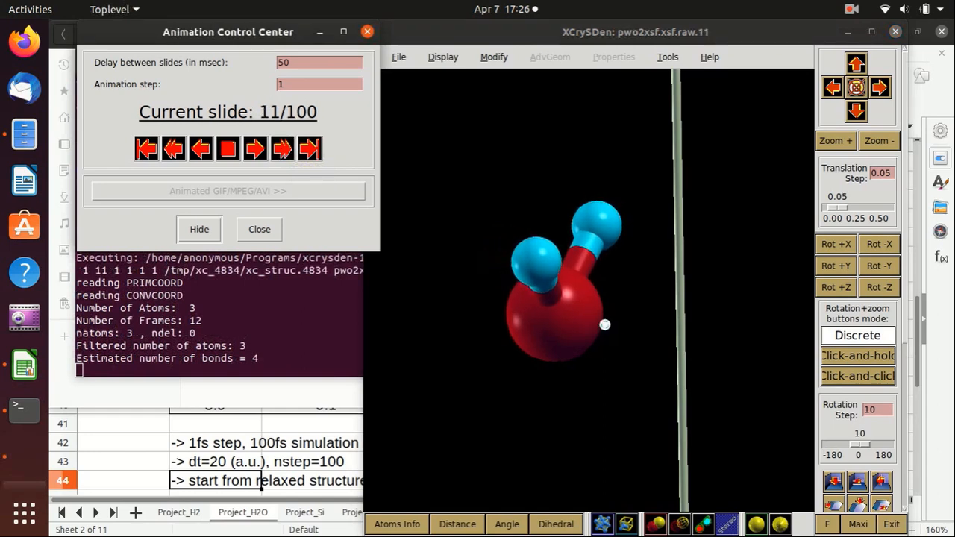
mouse_move(619, 339)
mouse_down()
mouse_move(530, 249)
mouse_move(630, 308)
mouse_up()
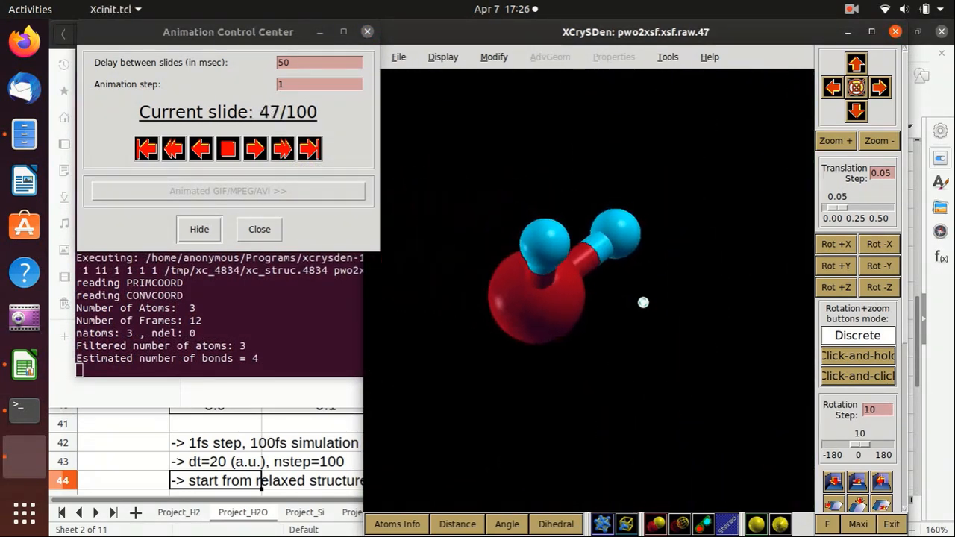
mouse_move(626, 318)
mouse_down()
mouse_move(655, 285)
mouse_move(615, 329)
mouse_up()
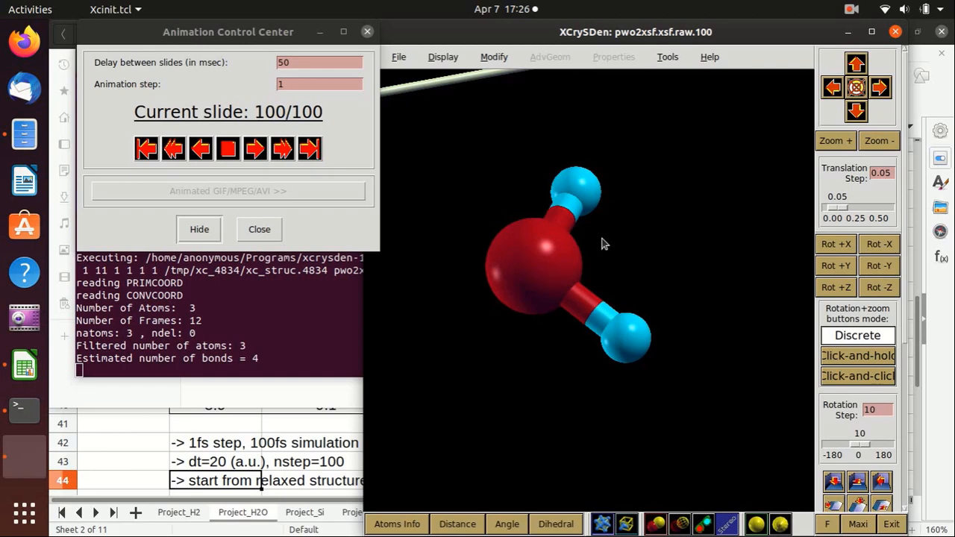
- Rewind the animation to slide 1 and play it through to slide 100 again
click(146, 149)
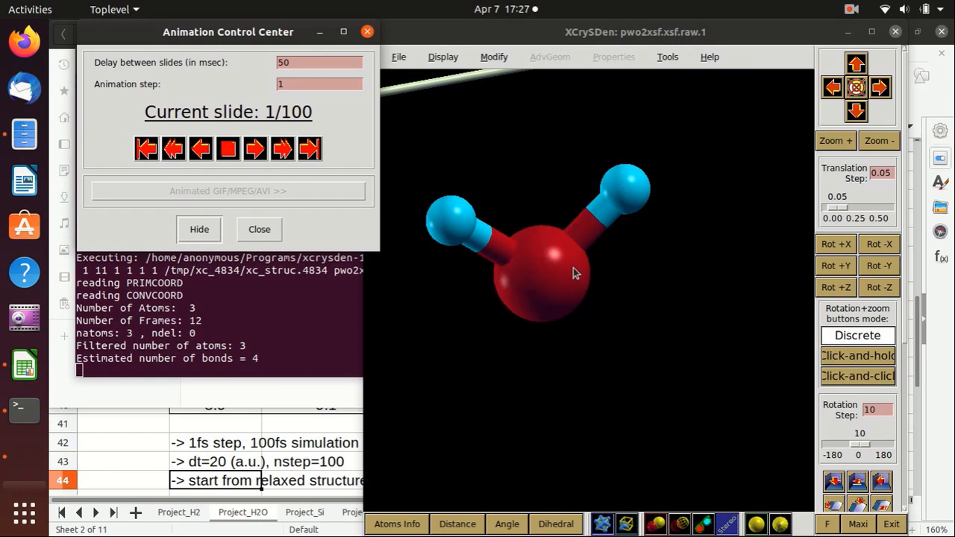
click(283, 149)
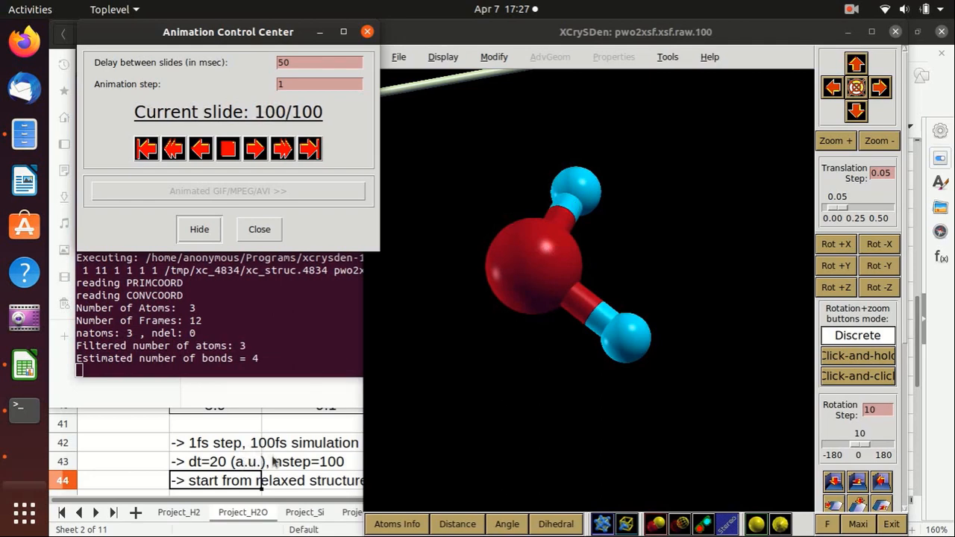
- Return to the Project_H2O sheet and review the 1 fs step note, the stretch periods in B40/C40 and the NVE ensemble note
click(215, 463)
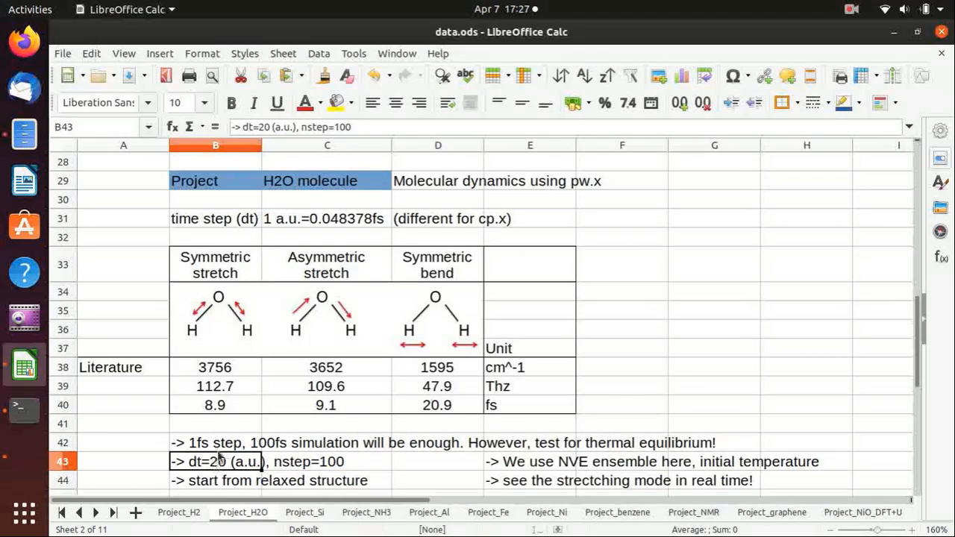
click(236, 443)
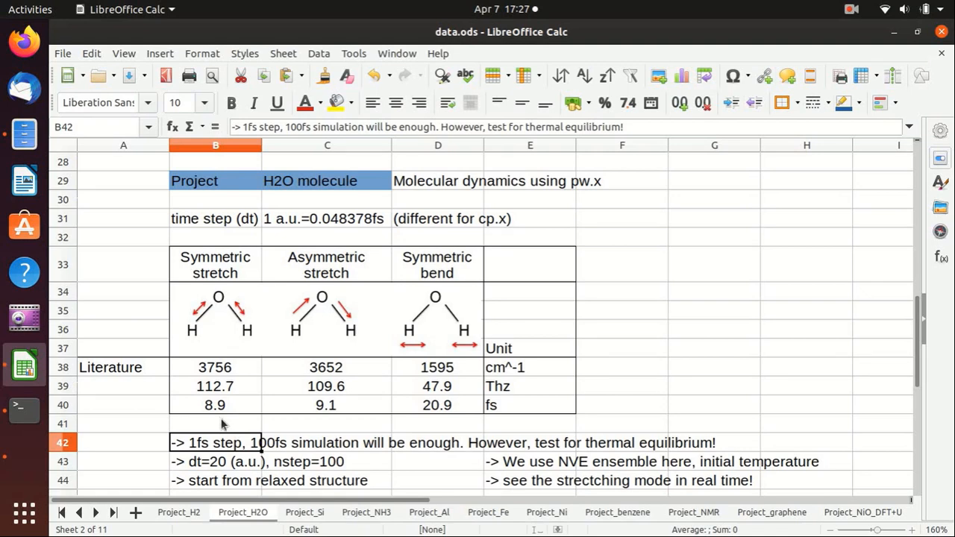
click(231, 407)
click(306, 407)
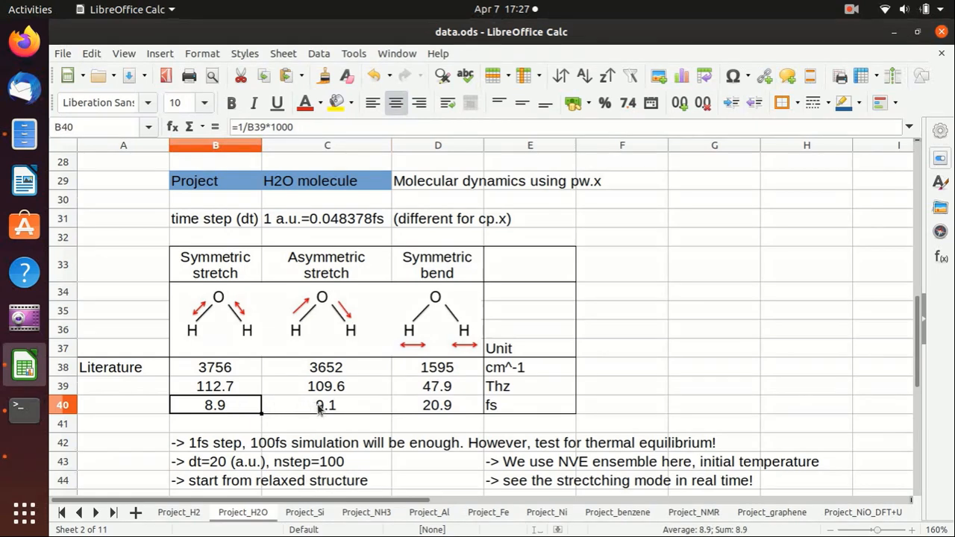
click(317, 407)
click(232, 406)
click(532, 464)
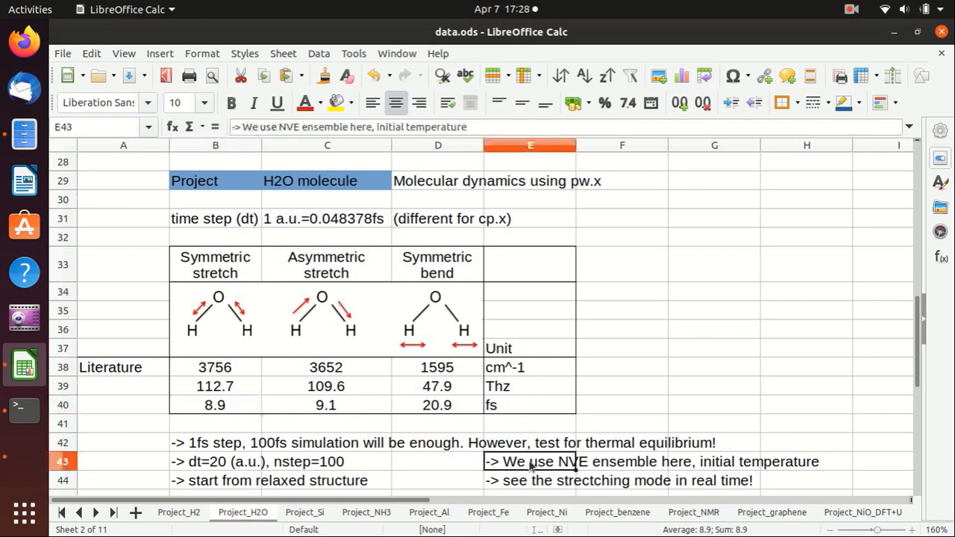